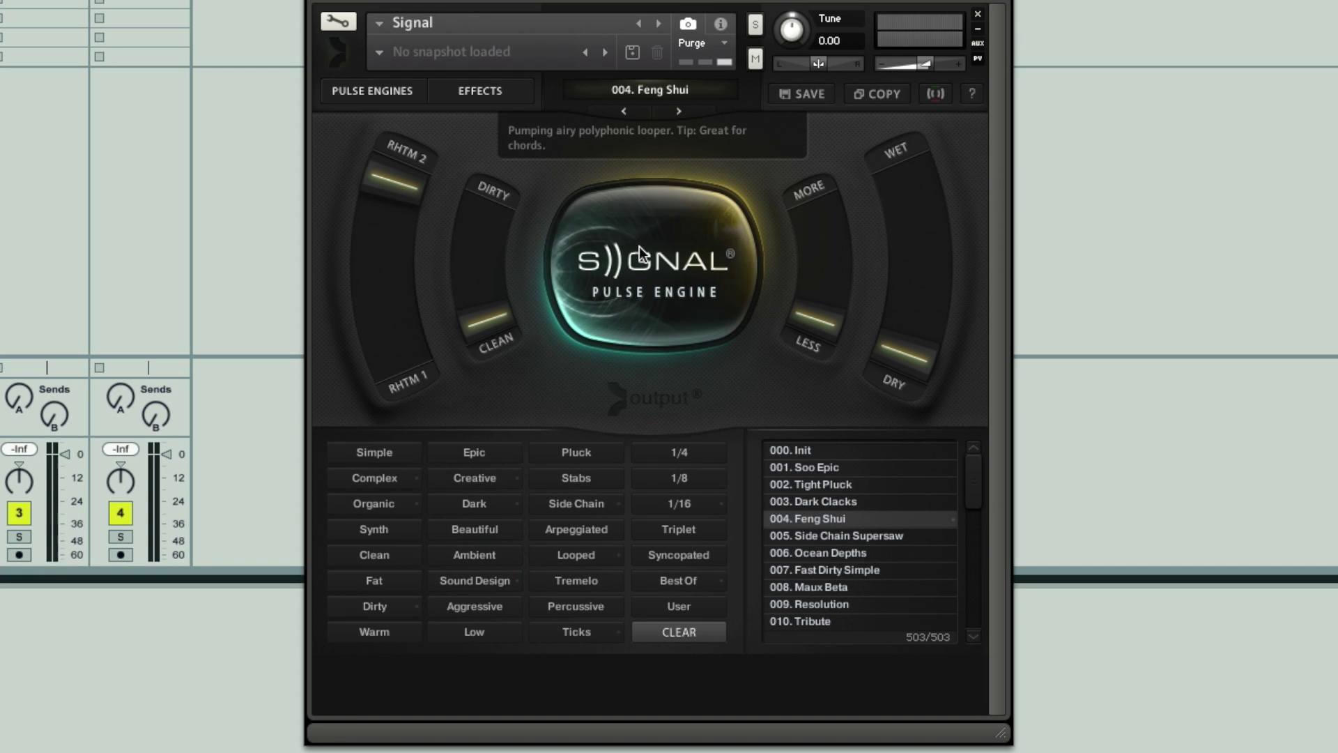
Step: Load the 000. Init preset from the preset browser and show its pulse engine settings
click(391, 93)
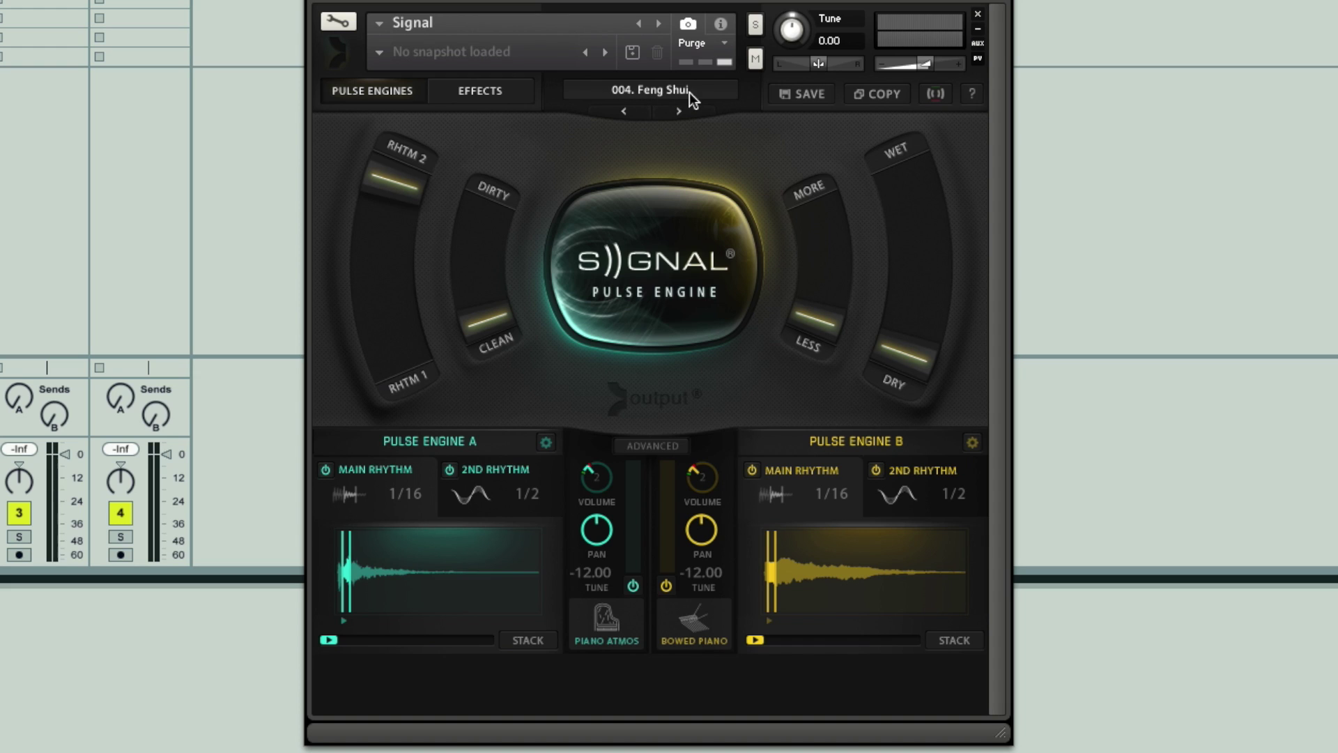
click(663, 91)
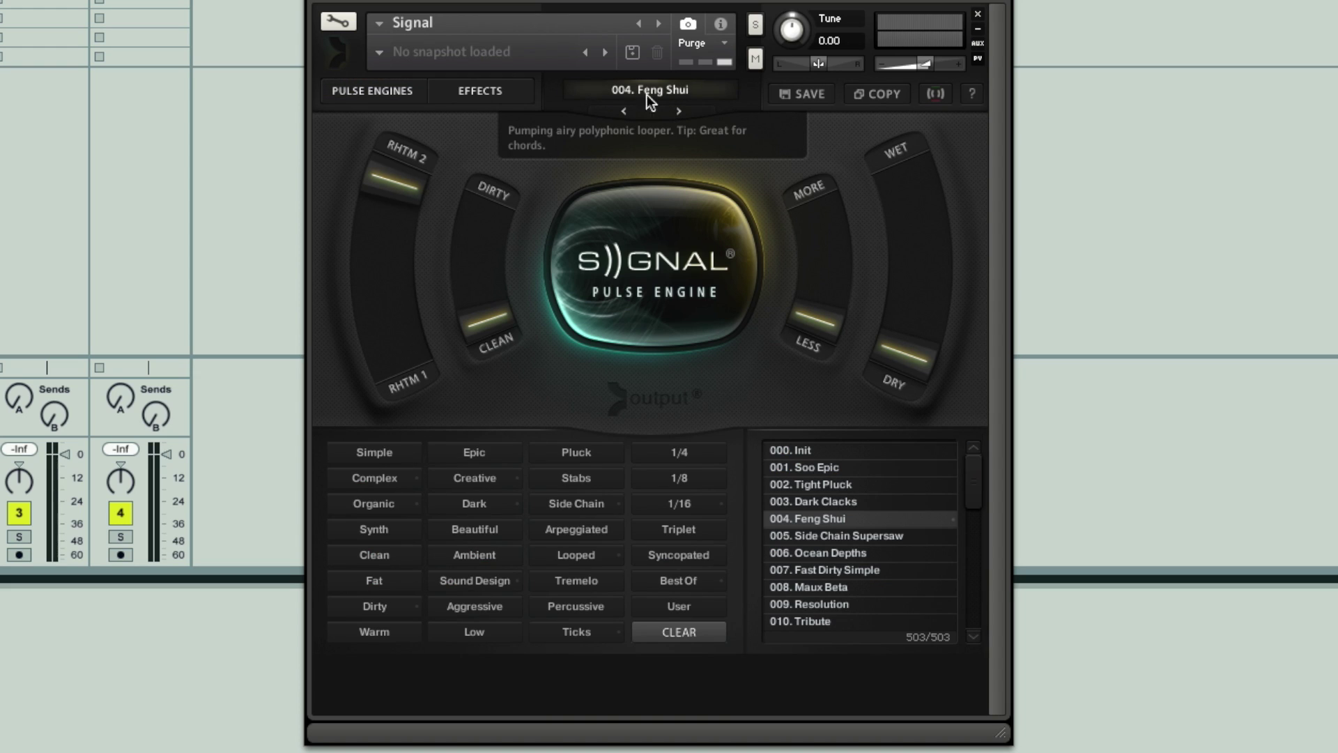
click(805, 450)
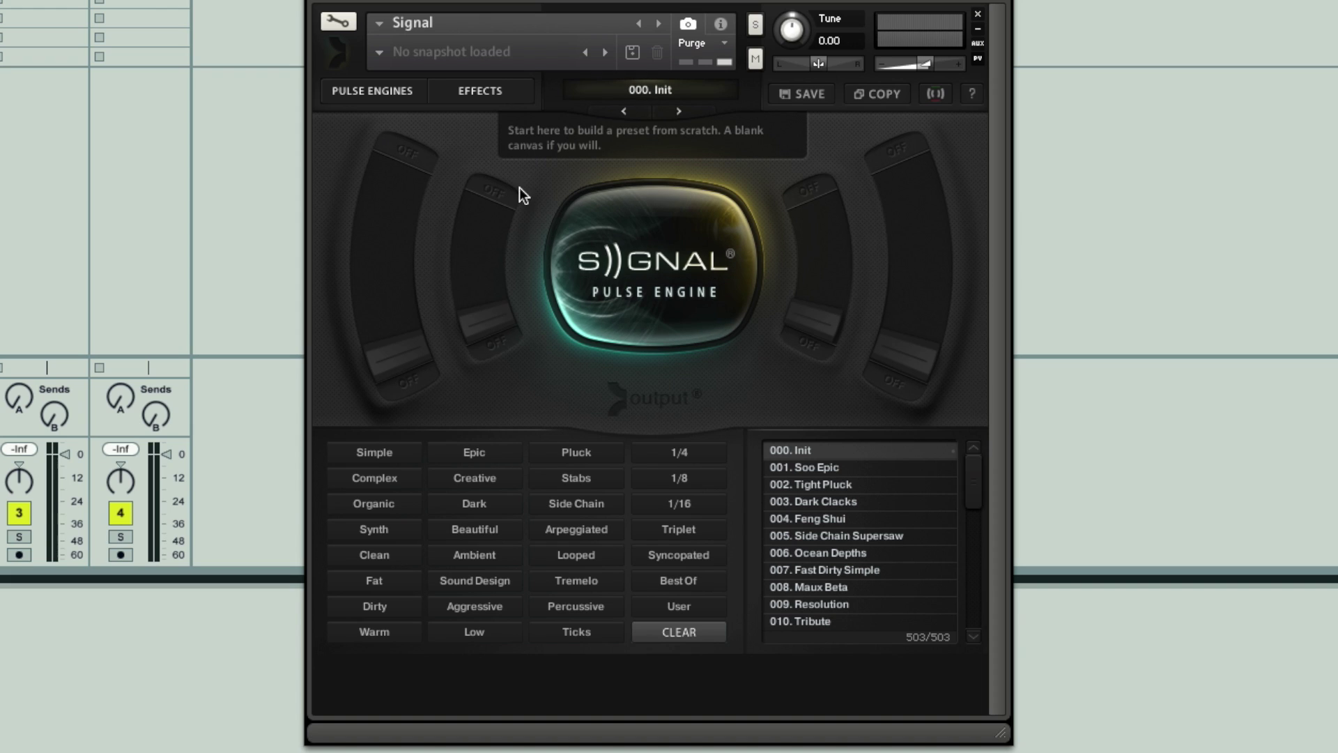
click(384, 91)
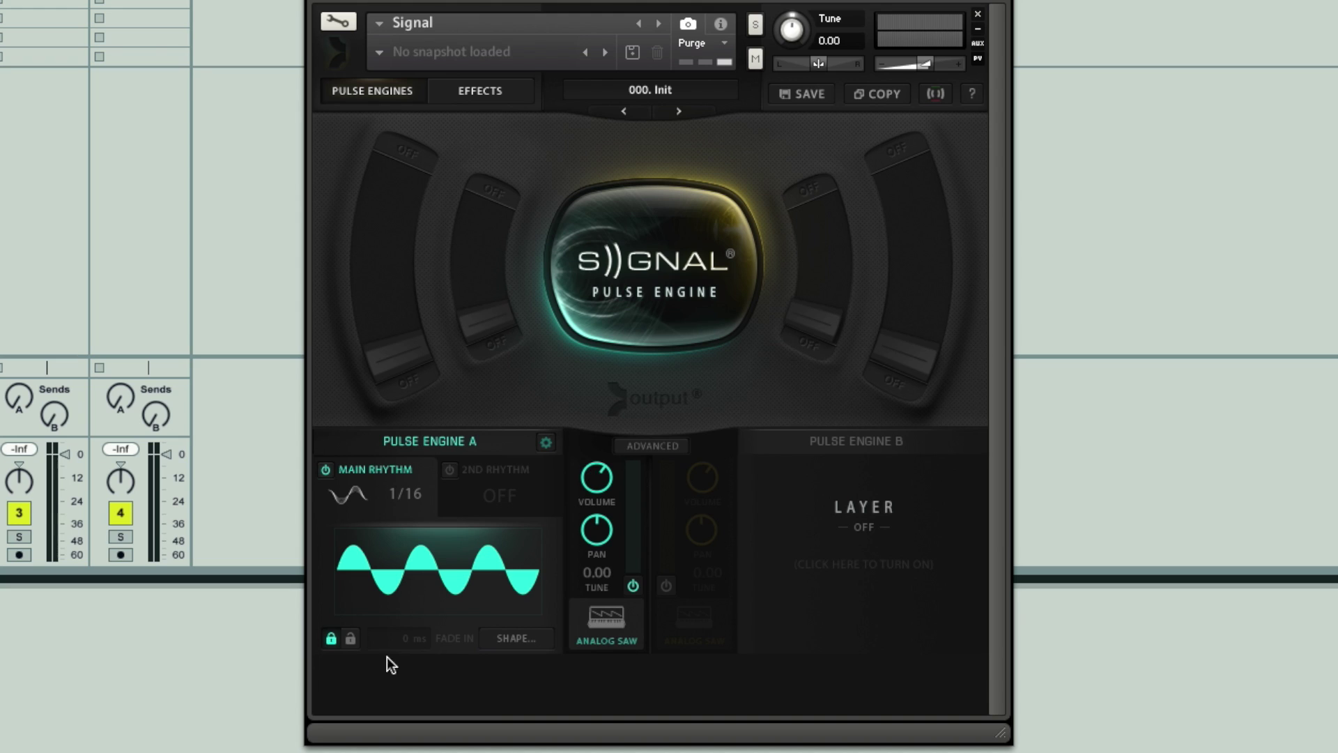
Step: Compare the raw analog saw with its pulsed sound by switching engine A and its main rhythm off and back on
click(633, 585)
click(633, 584)
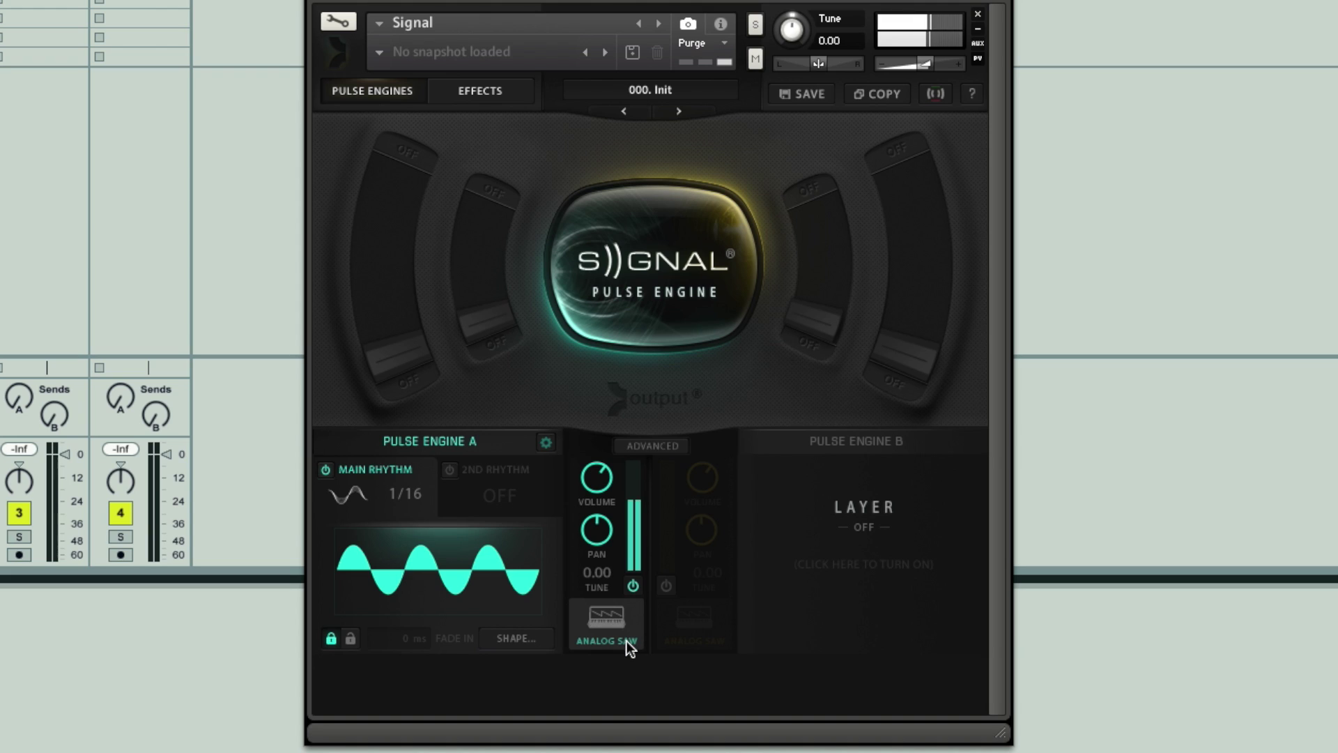
click(325, 470)
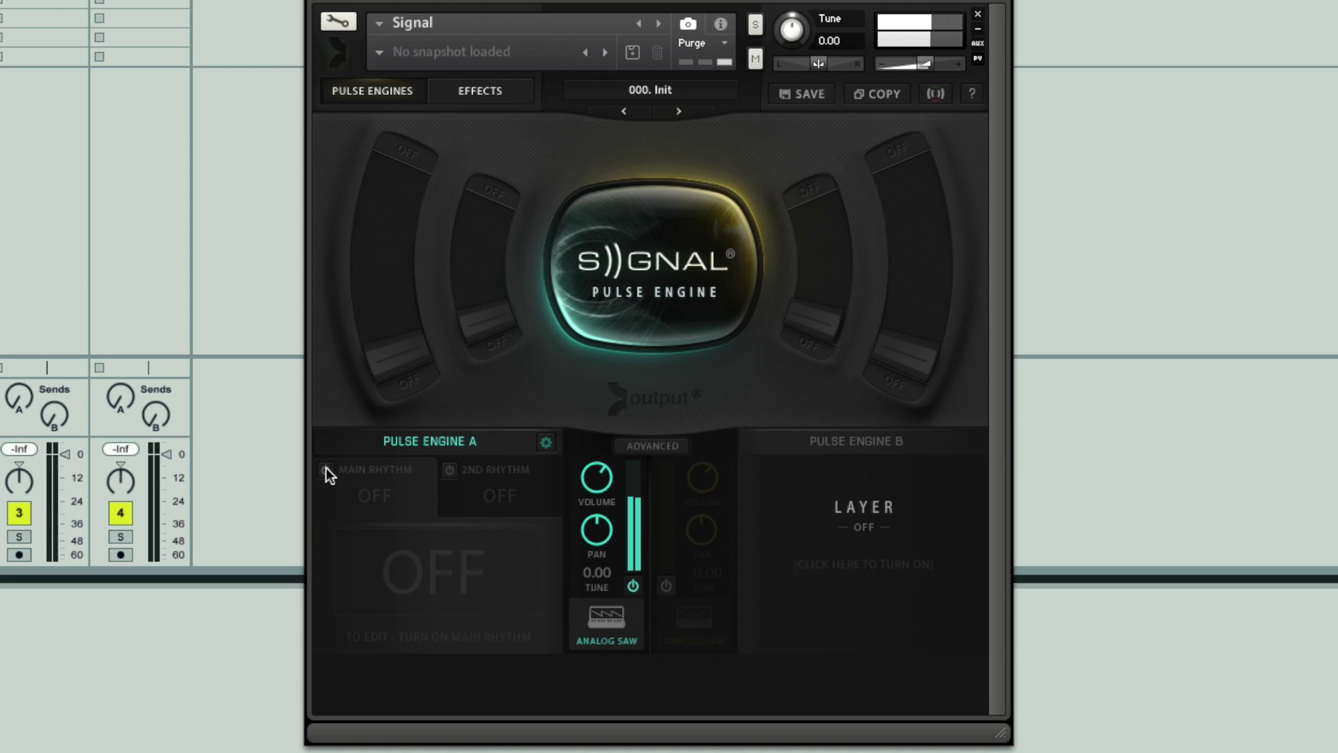
click(325, 470)
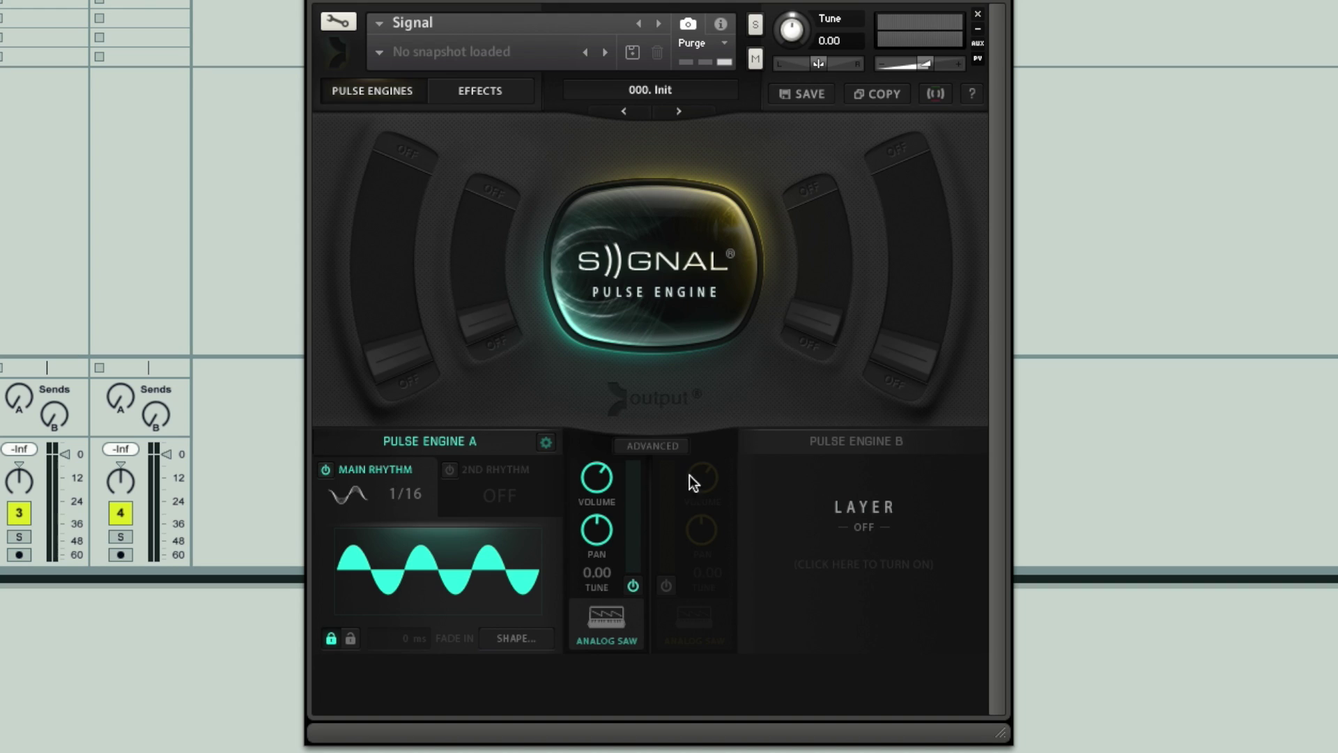
Step: Open the advanced engine settings and look over the second rhythm and the main rhythm's pulse types
click(651, 446)
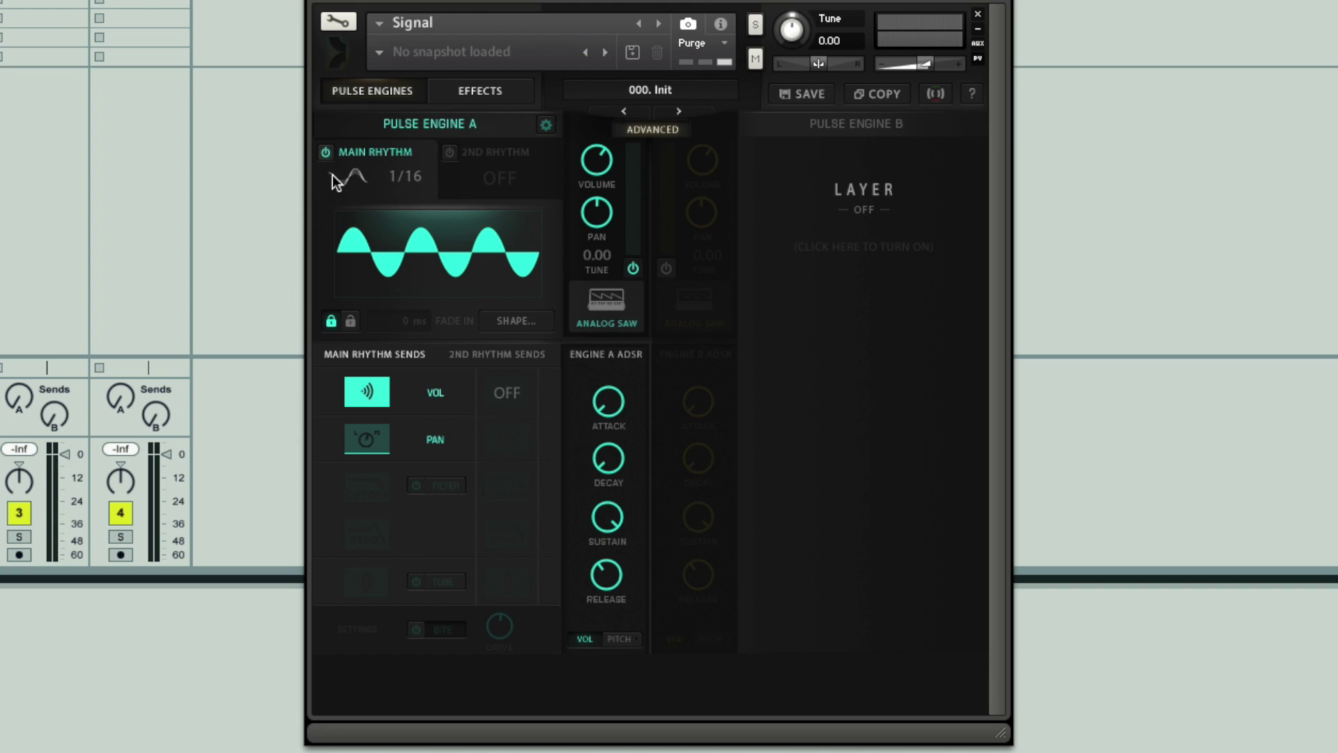
click(450, 153)
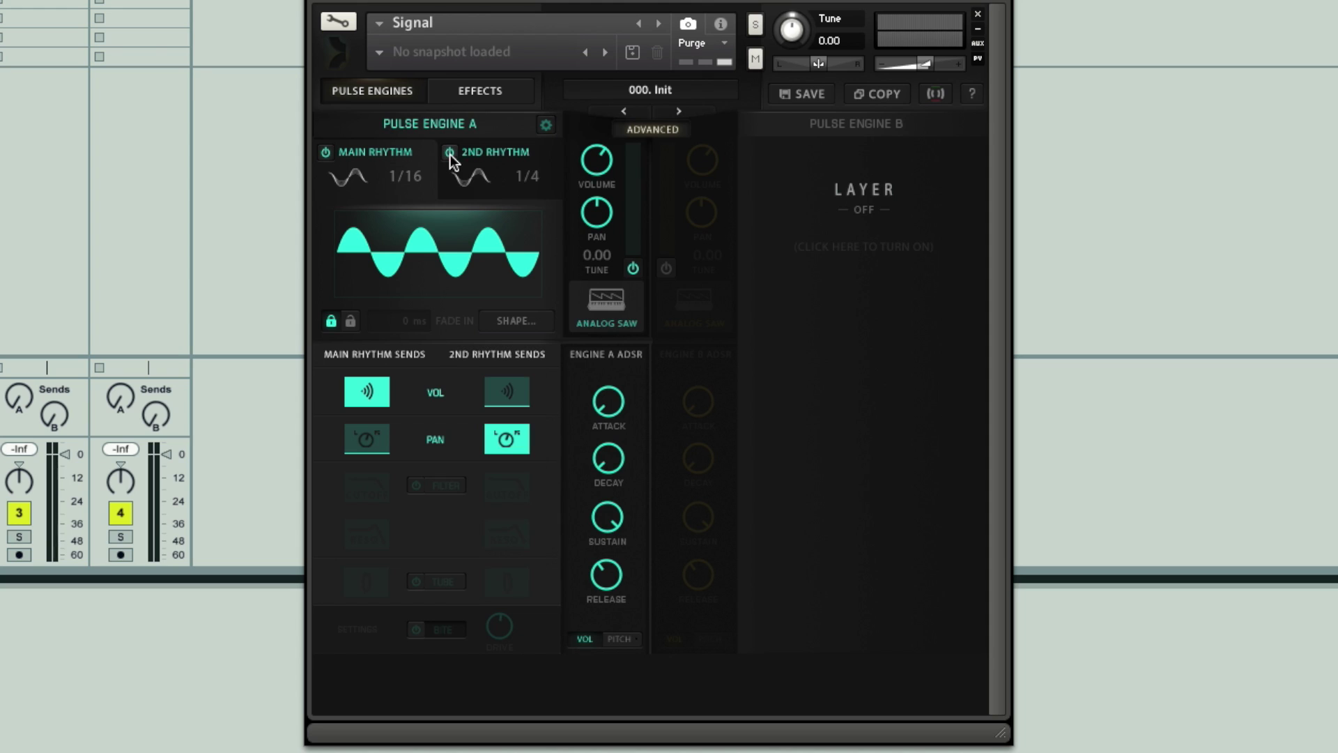
click(449, 153)
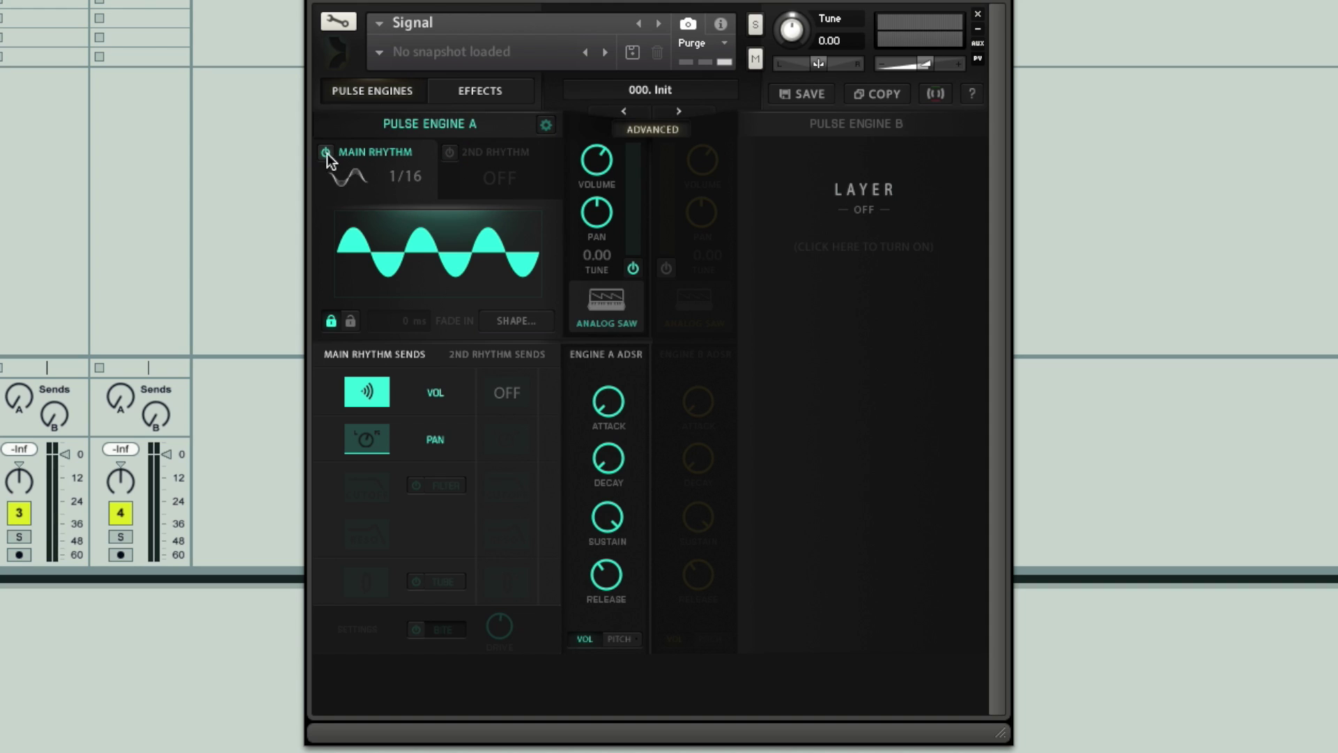
click(347, 175)
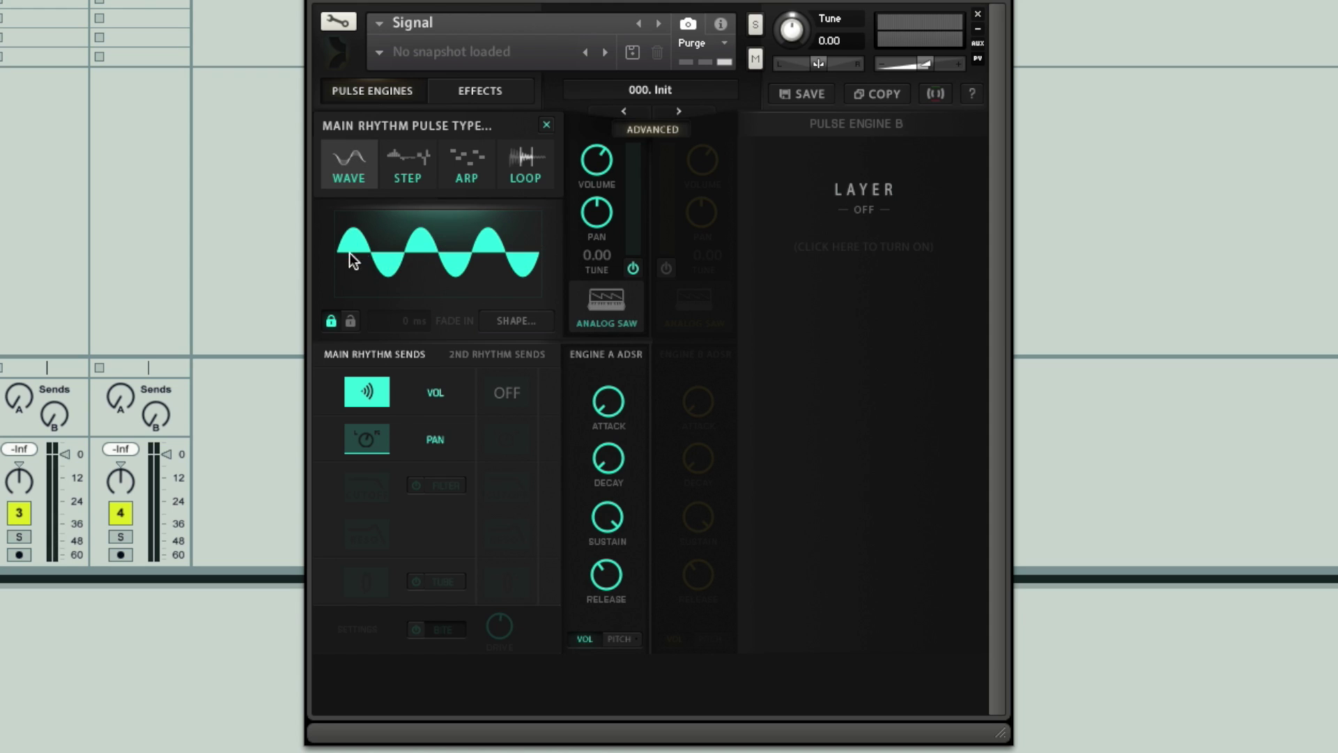
click(547, 125)
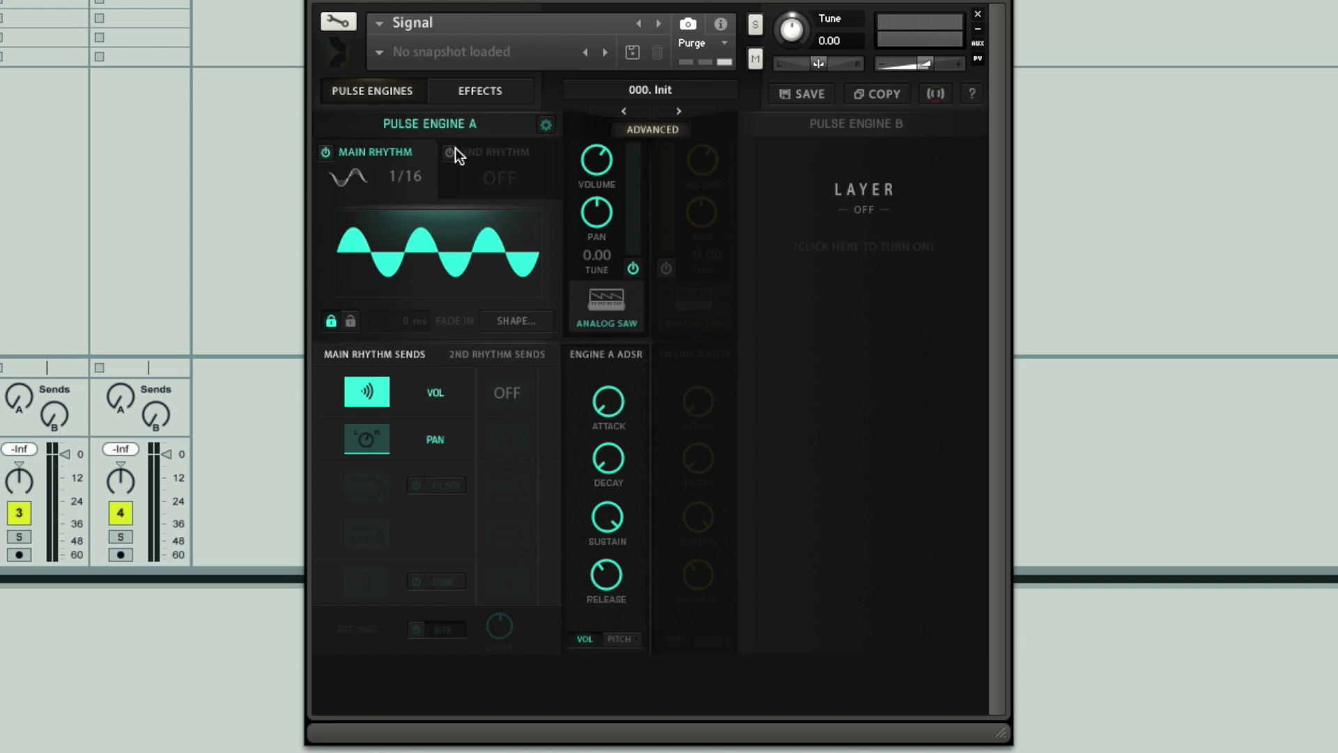
Step: Bring the main rhythm's volume send down to zero and compare the sound with the main rhythm off and on
drag(369, 392, 371, 496)
drag(374, 396, 365, 252)
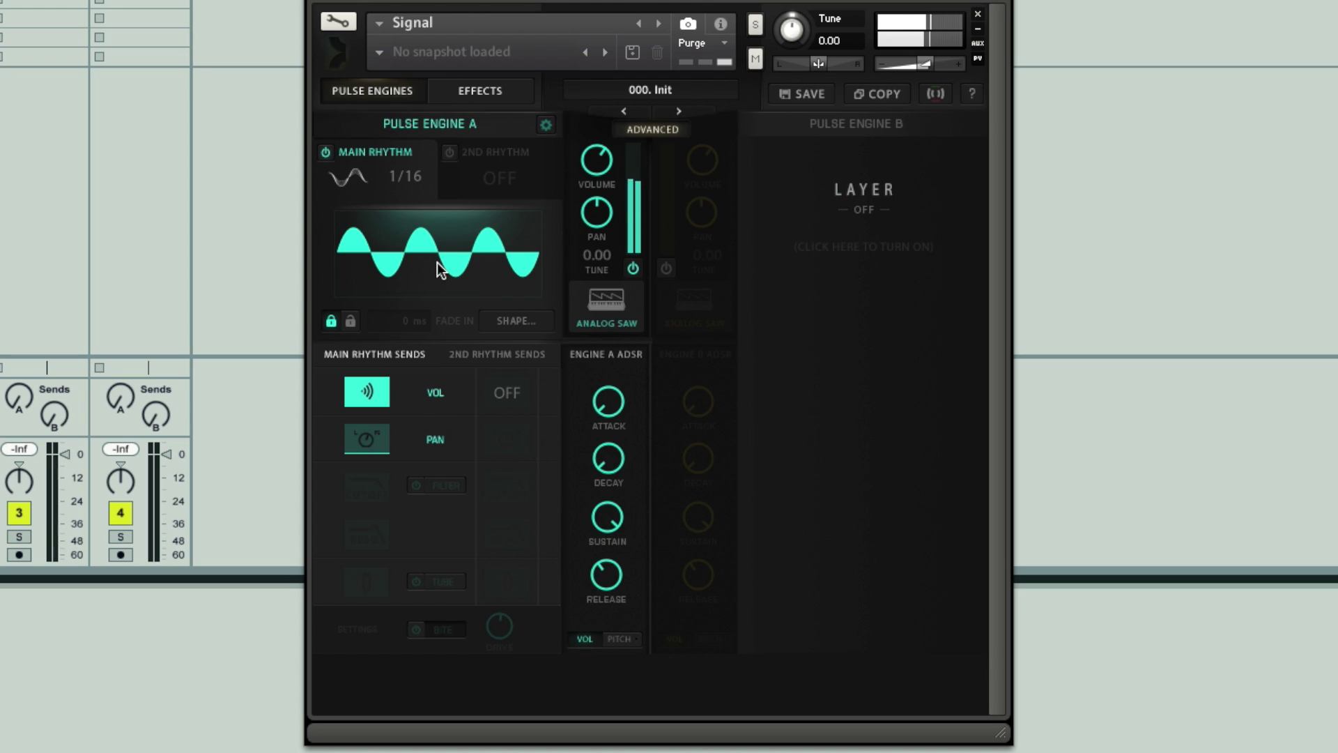
drag(368, 390, 375, 594)
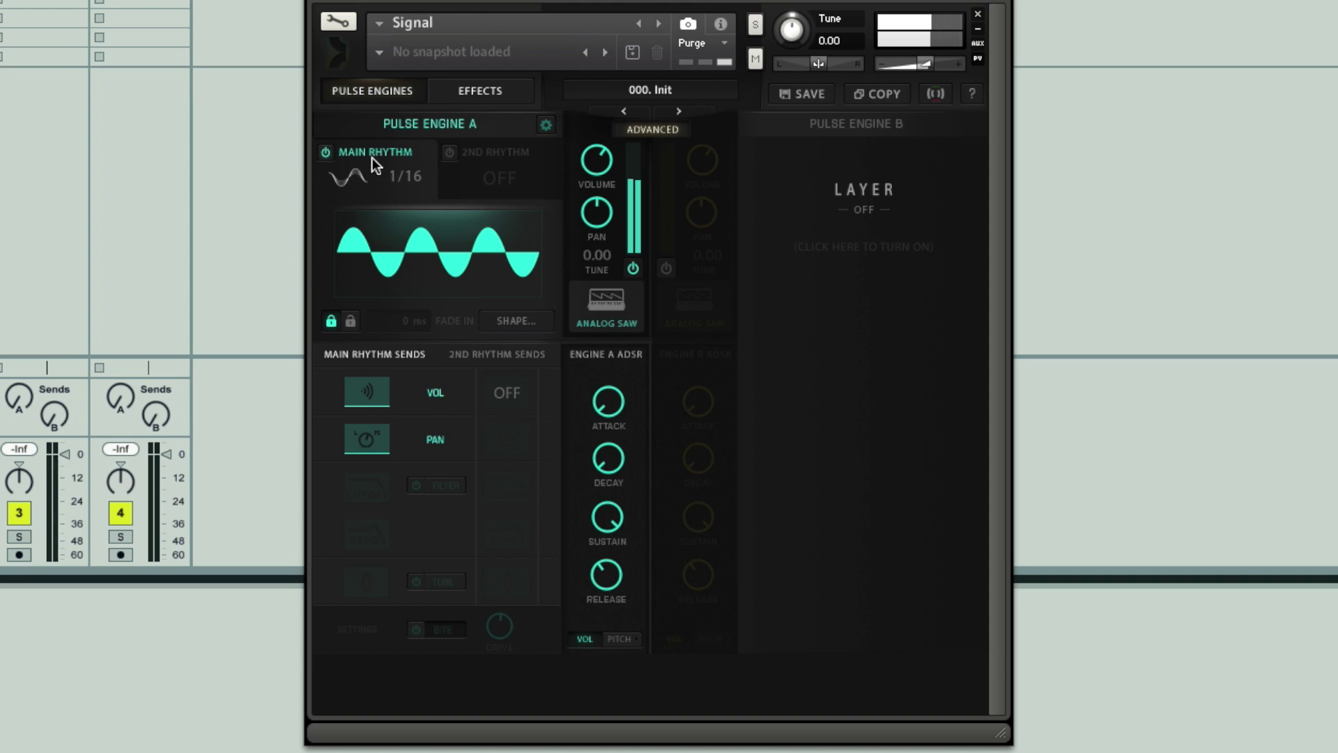
click(327, 152)
click(324, 152)
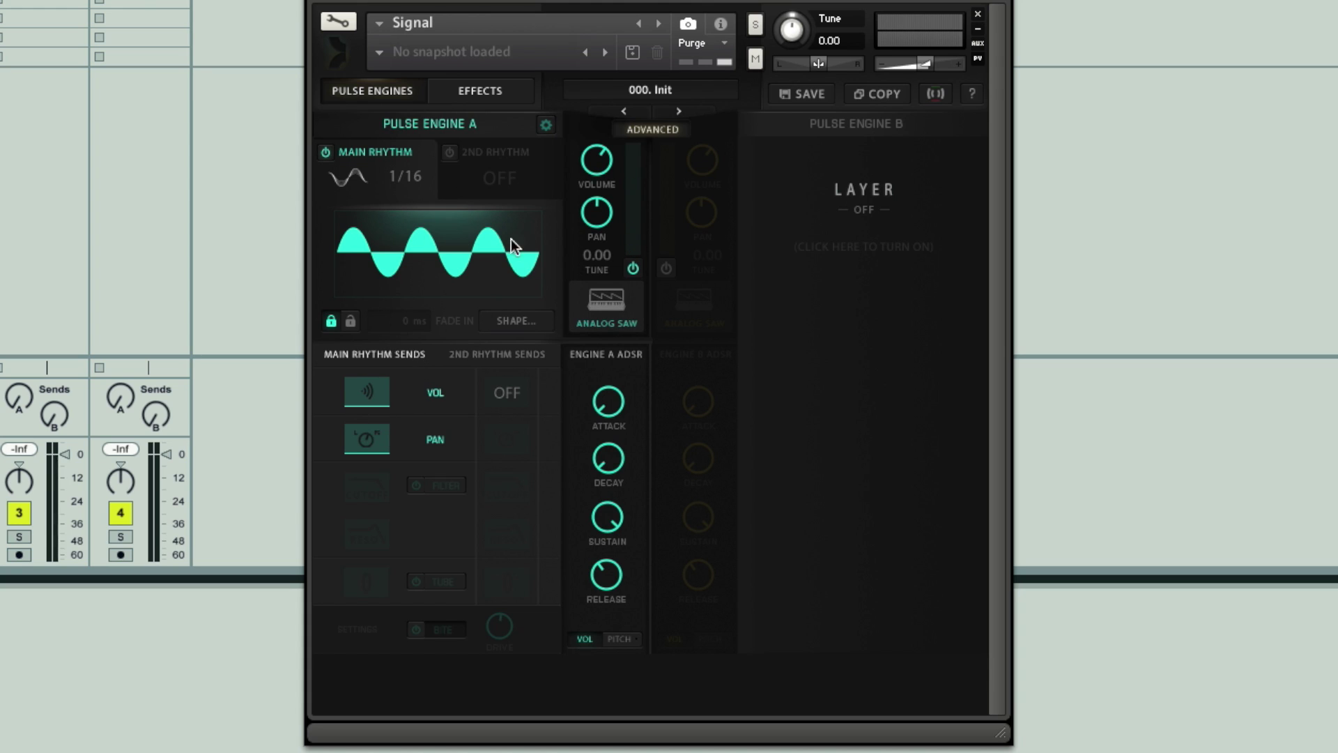
click(373, 449)
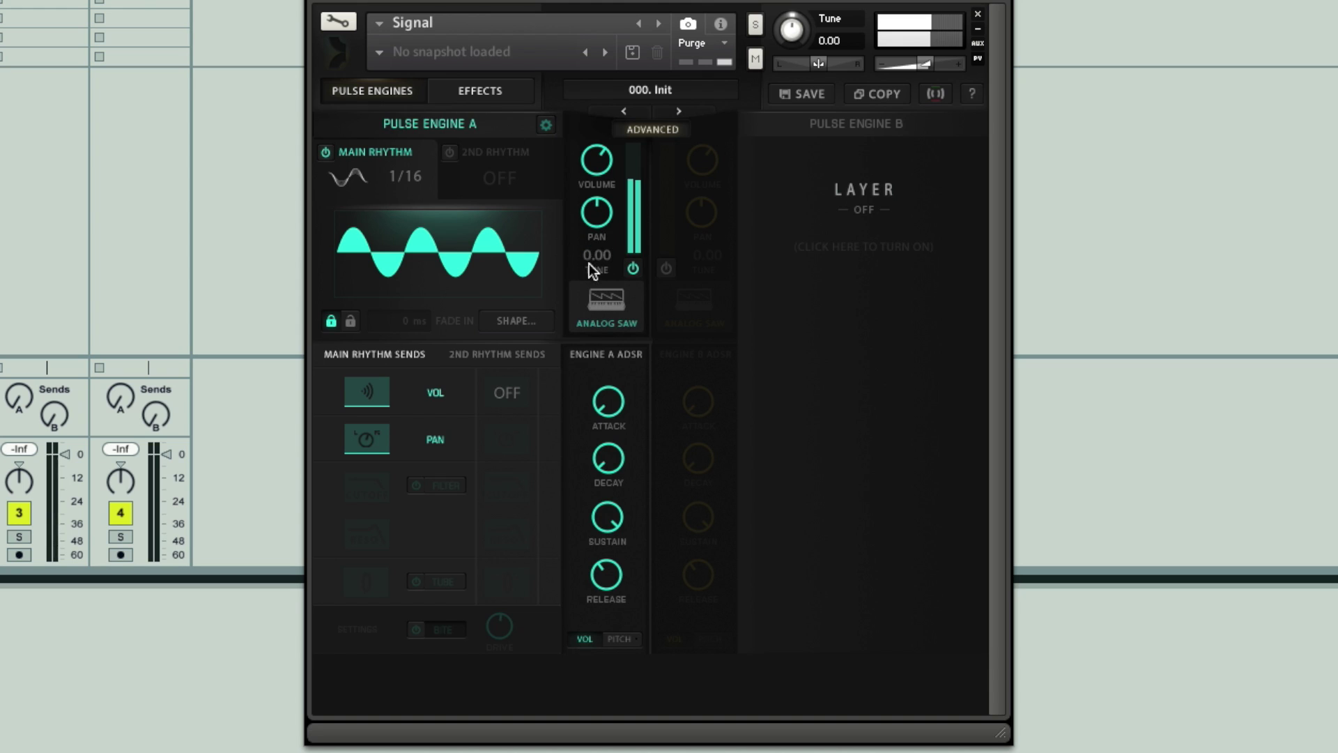
Step: Set engine A's tuning to -12.00 and enable its Tube and Bite distortion
drag(591, 256, 589, 394)
drag(581, 261, 608, 268)
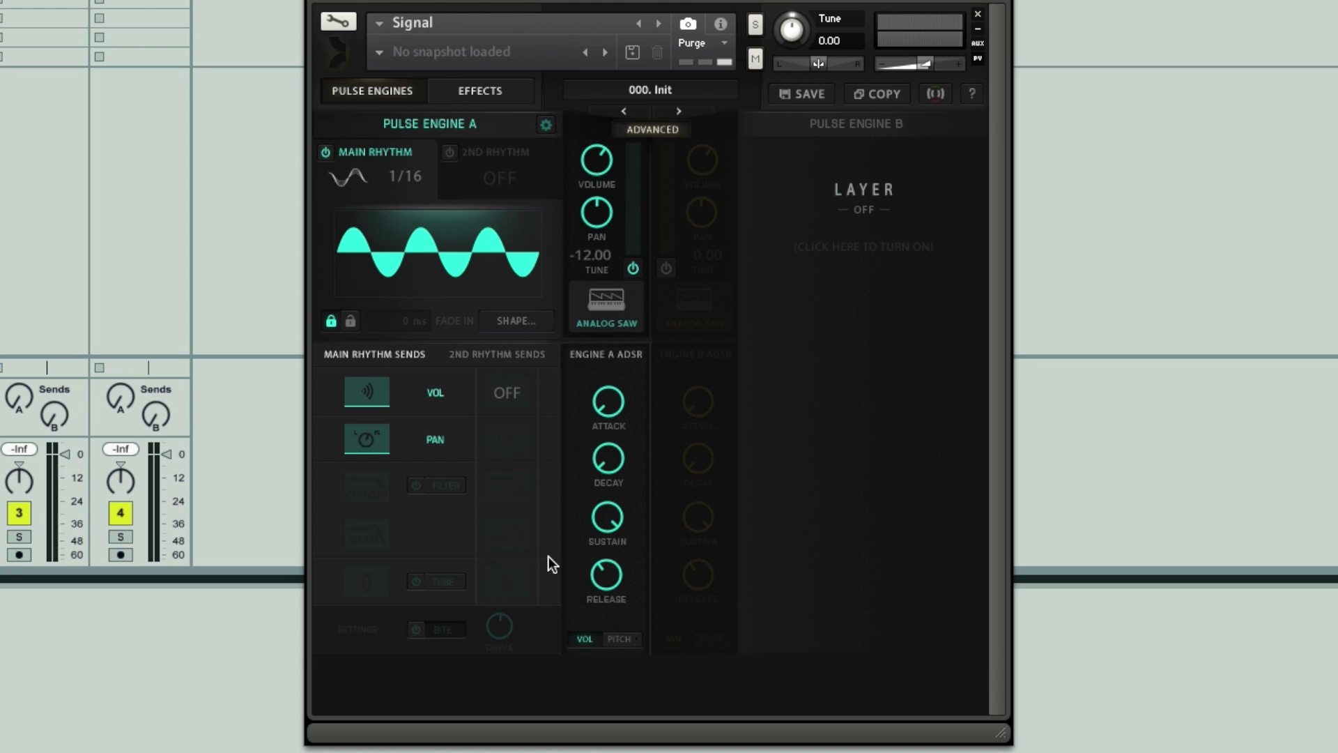
click(415, 582)
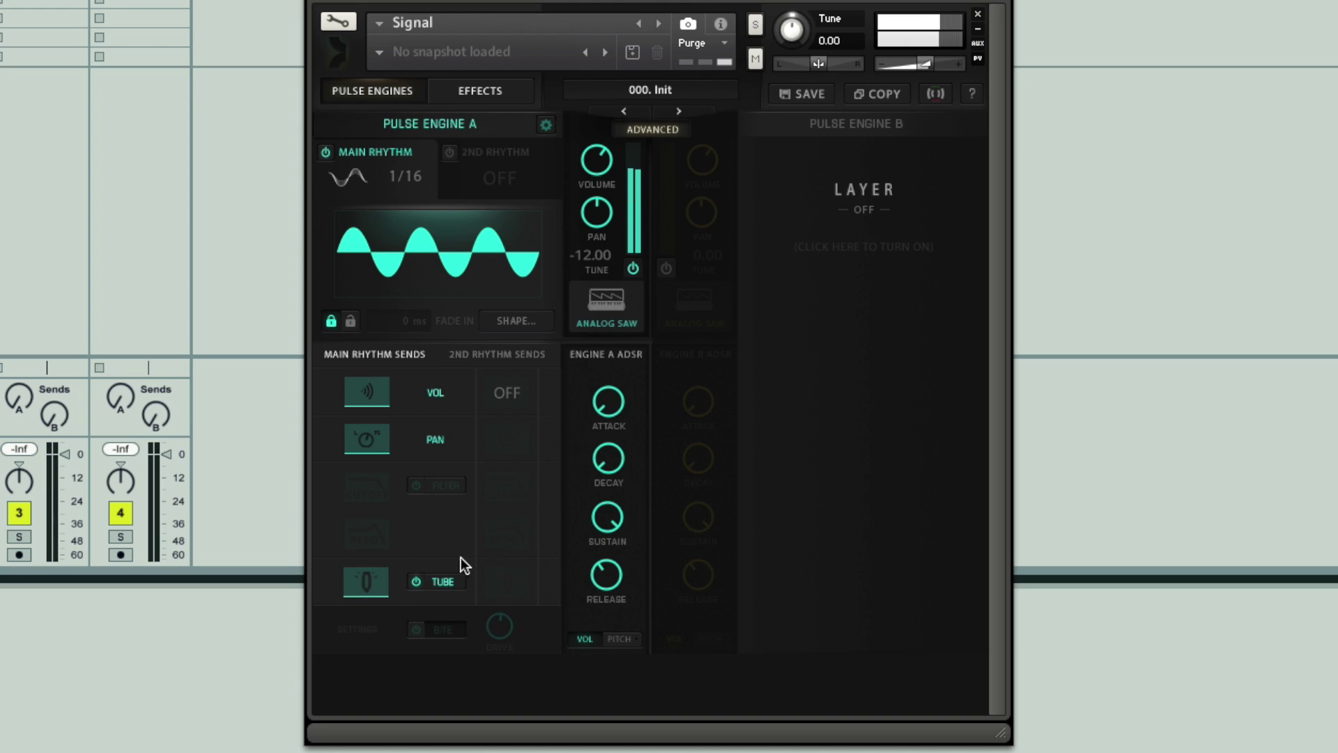
click(417, 631)
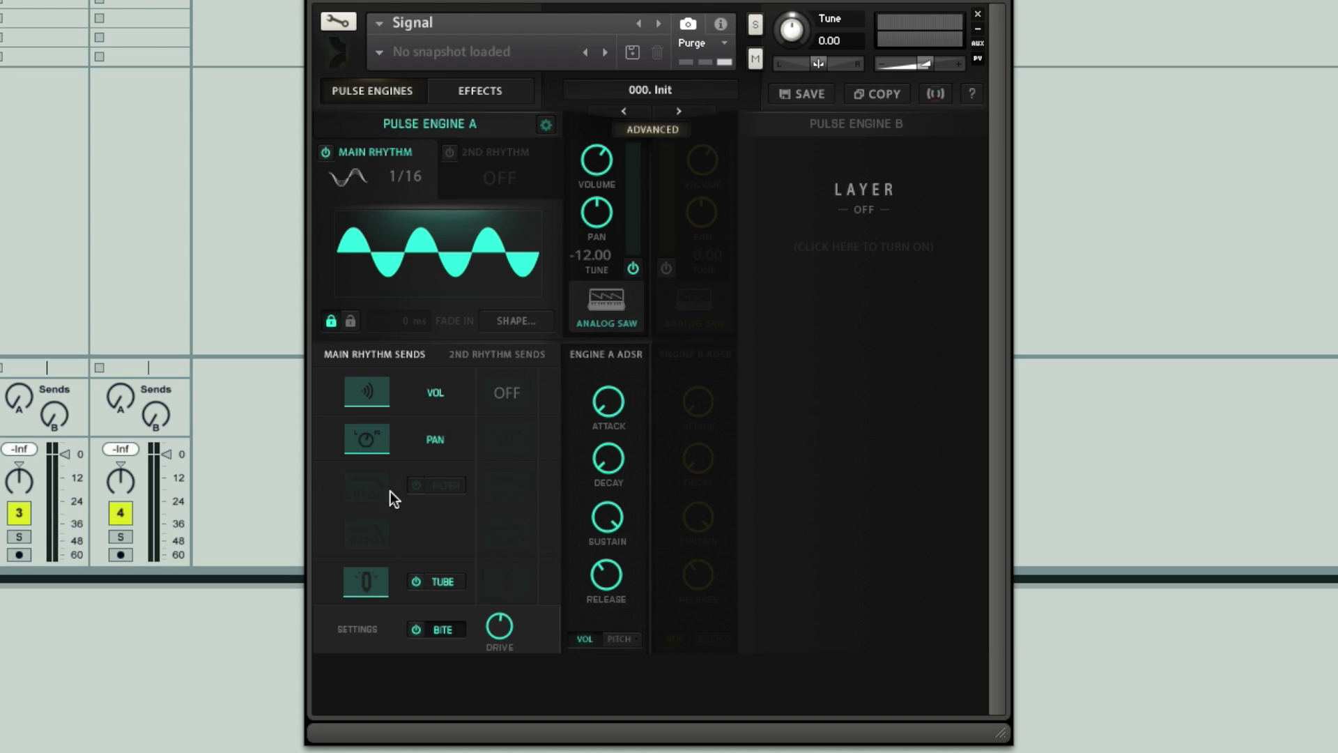
Step: Enable engine A's low-pass adaptive filter and lower its cutoff
mouse_move(454, 488)
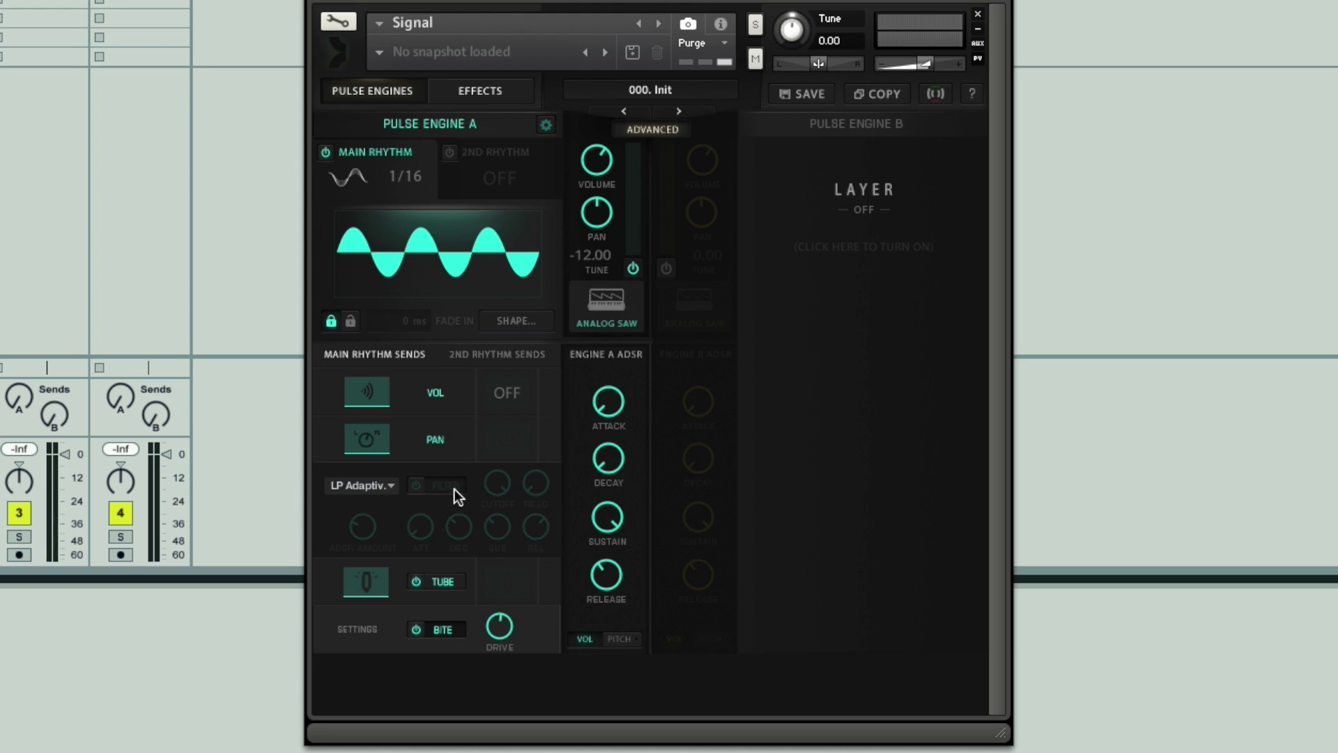
click(416, 485)
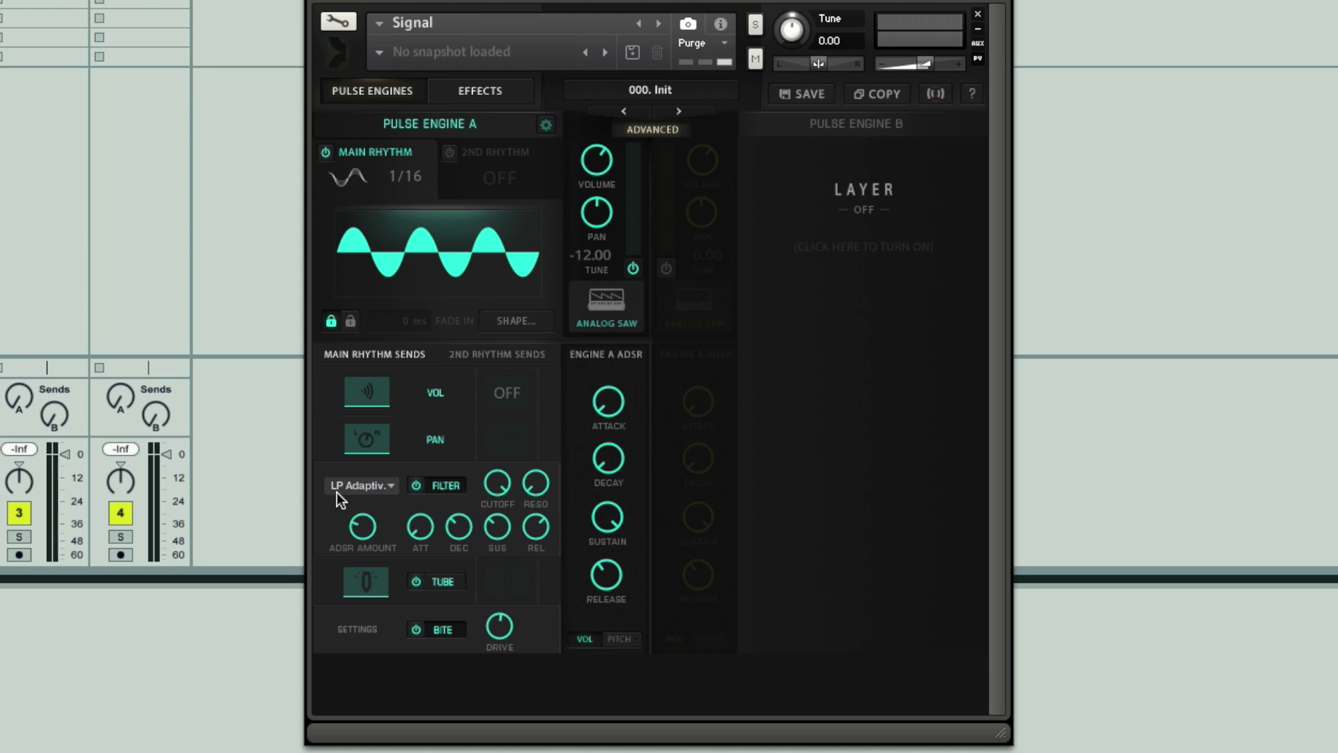
drag(497, 488, 501, 503)
mouse_move(498, 487)
mouse_down()
mouse_move(501, 465)
mouse_move(496, 663)
mouse_move(493, 502)
mouse_up()
Step: Raise the main rhythm's send to the filter cutoff to full so the wave modulates the filter
click(450, 484)
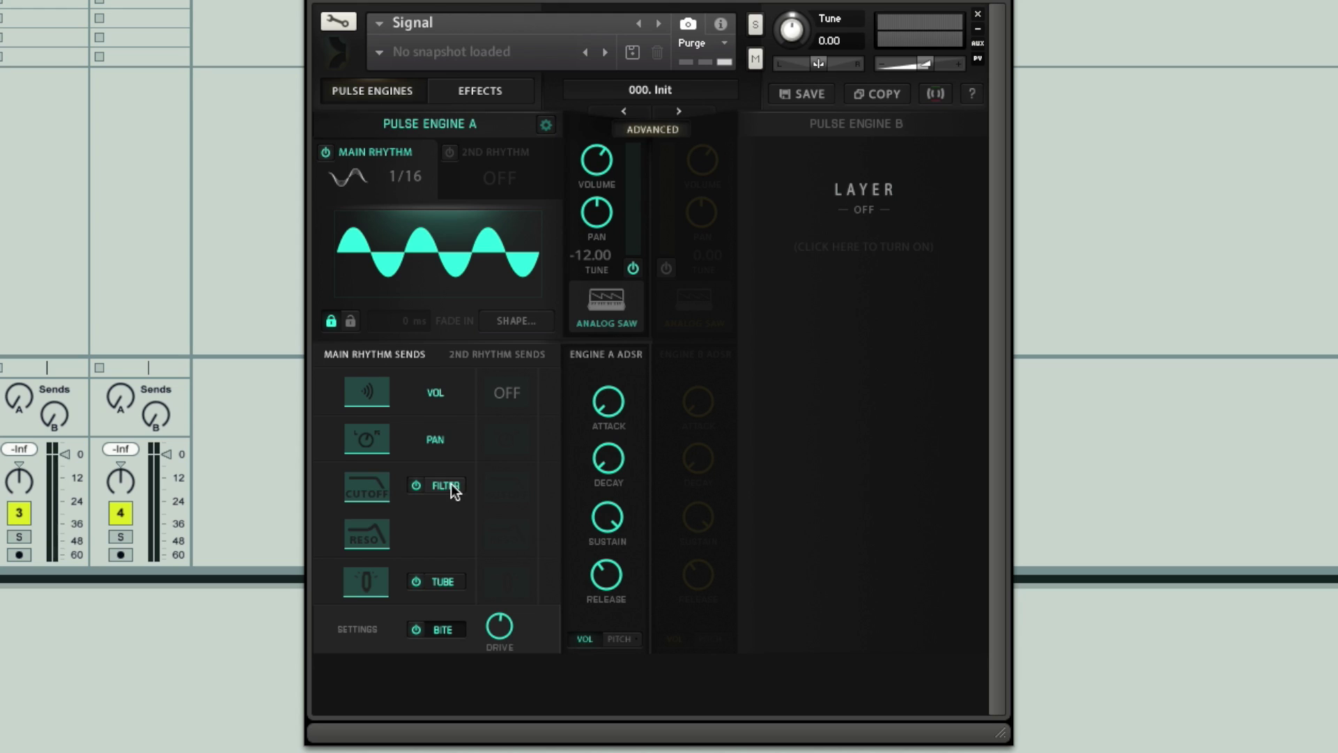
click(448, 582)
mouse_move(450, 485)
click(443, 485)
drag(372, 496, 361, 260)
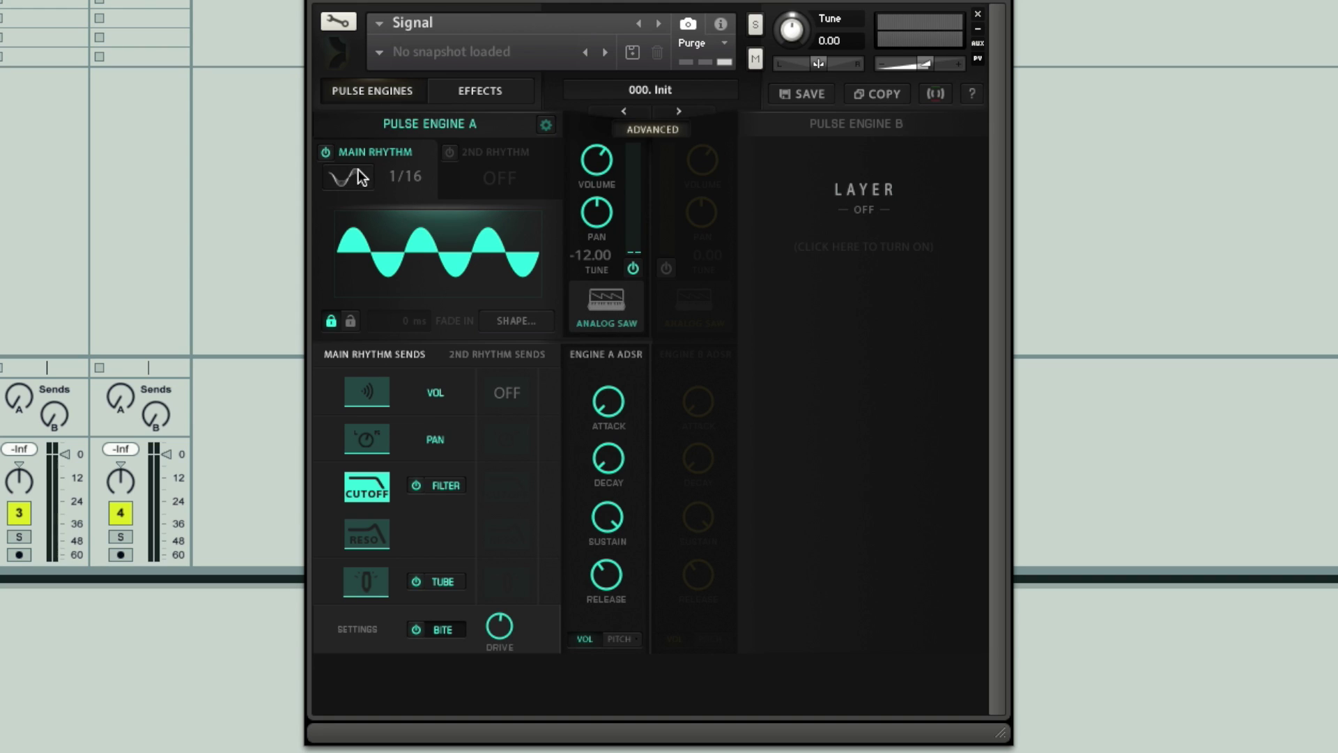
Step: Audition the main rhythm at 1/8 and another rate, and return it to 1/16
click(407, 177)
click(404, 233)
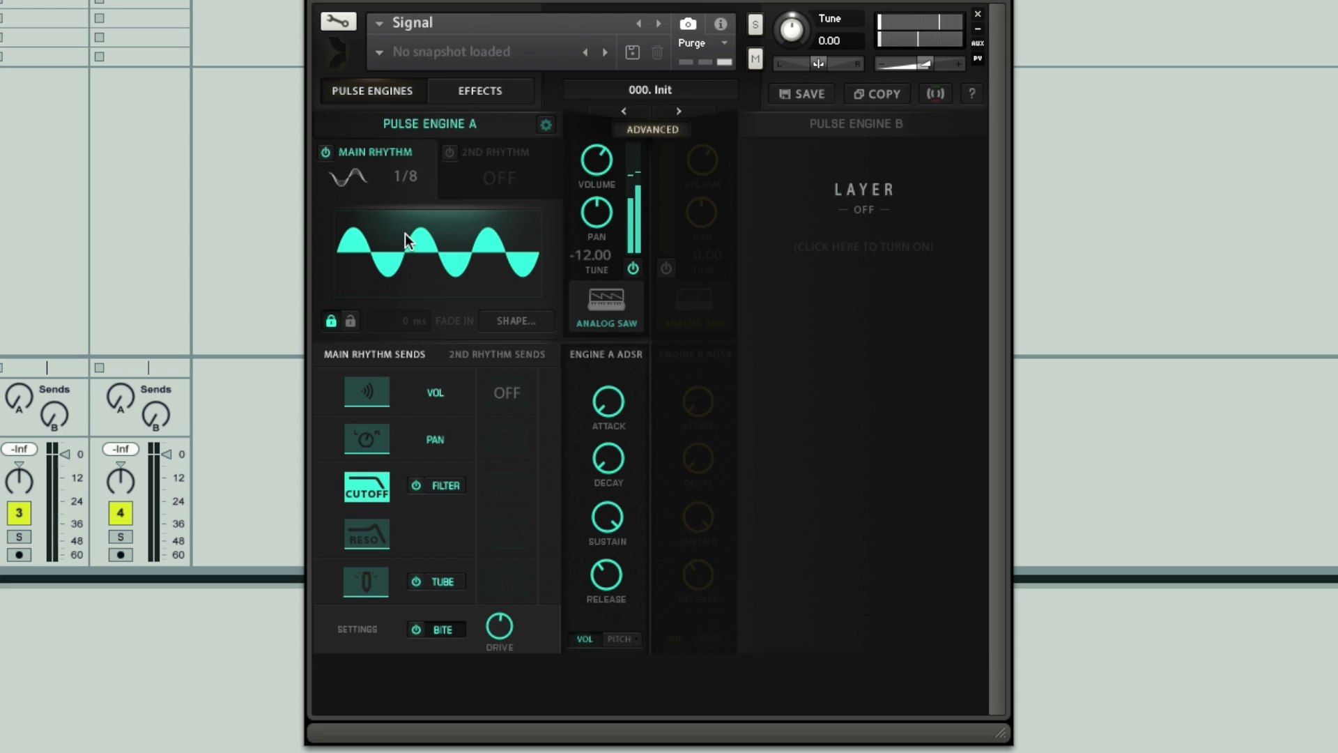
click(407, 174)
click(412, 294)
click(407, 176)
click(418, 262)
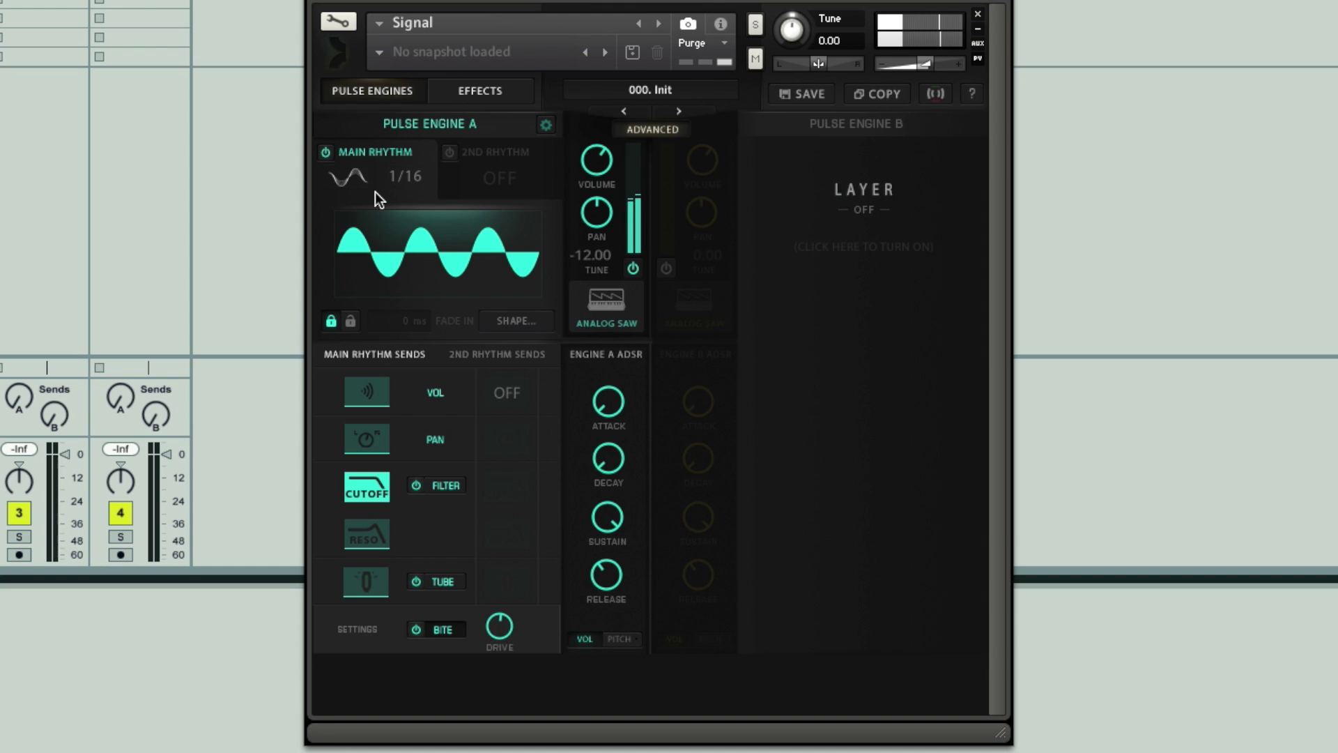
Step: Browse the wave shape sets and apply the Simple shape in the fourth row, third column to the main rhythm
click(520, 321)
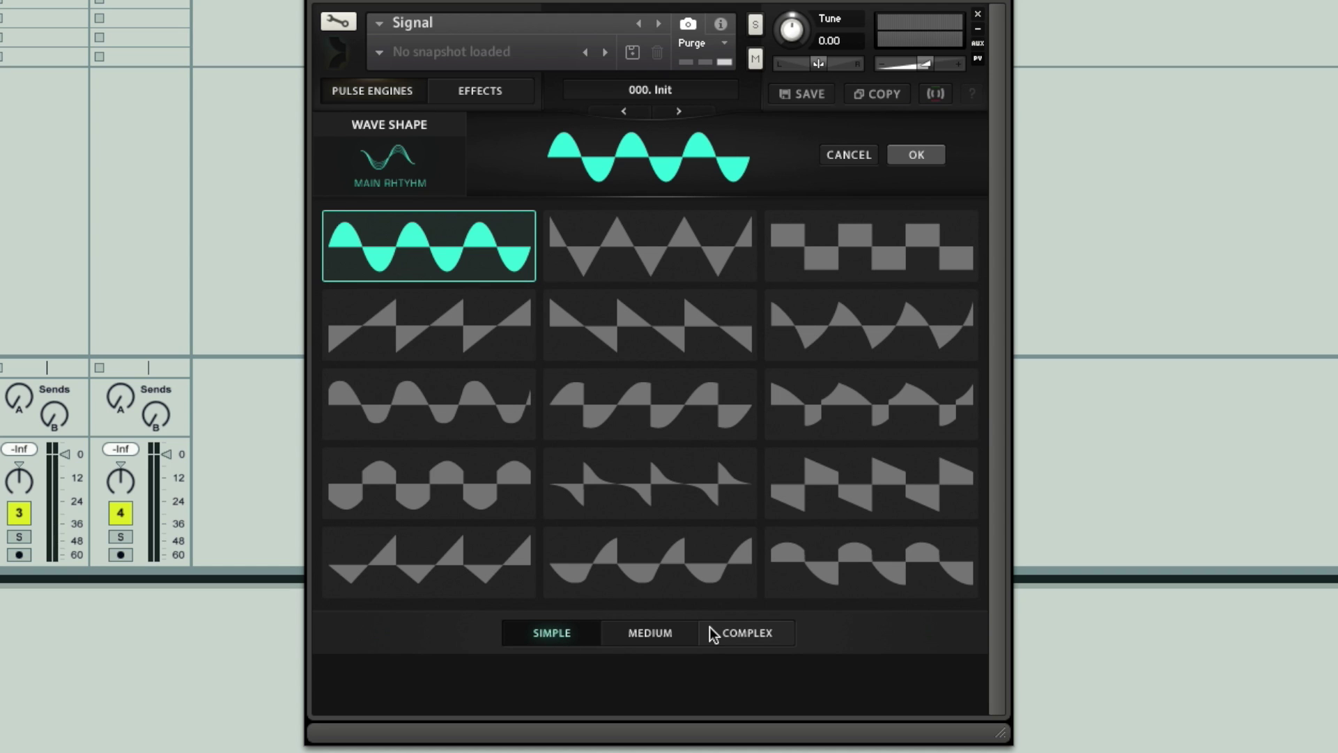
click(658, 635)
click(746, 632)
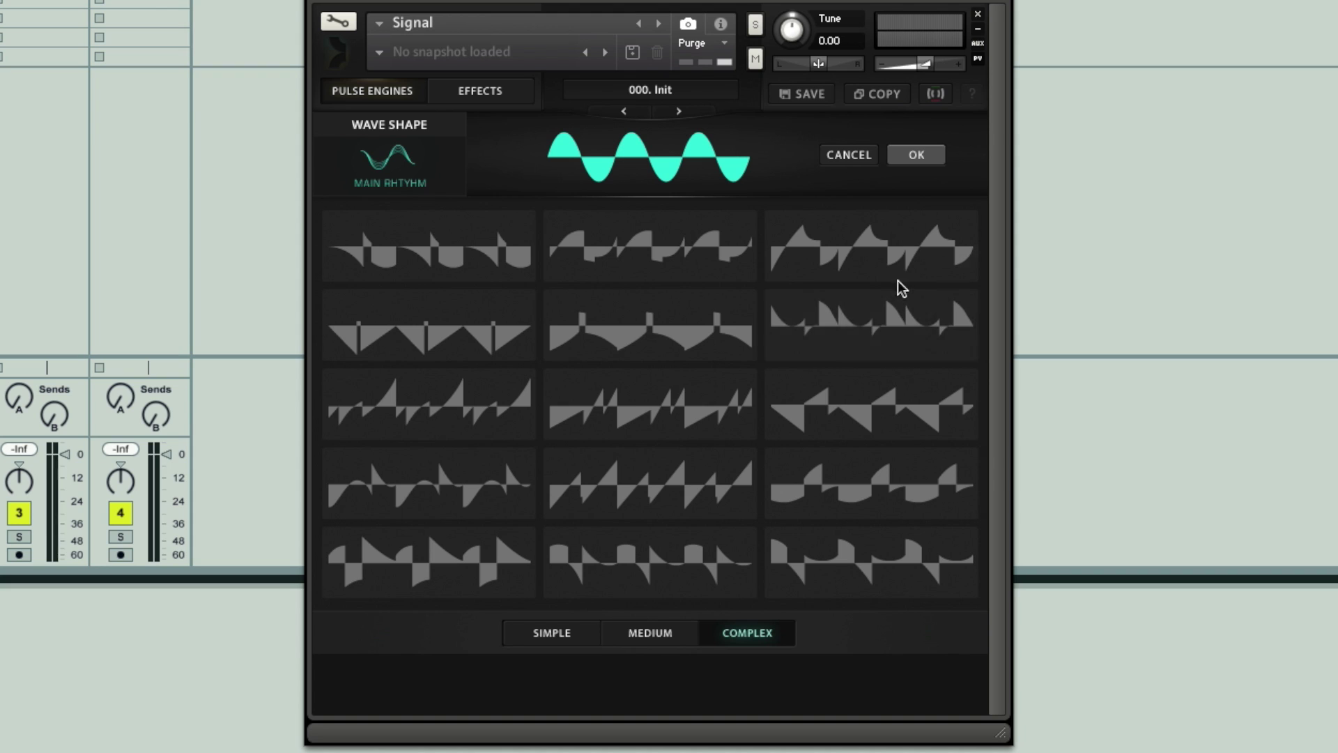
click(558, 638)
click(838, 482)
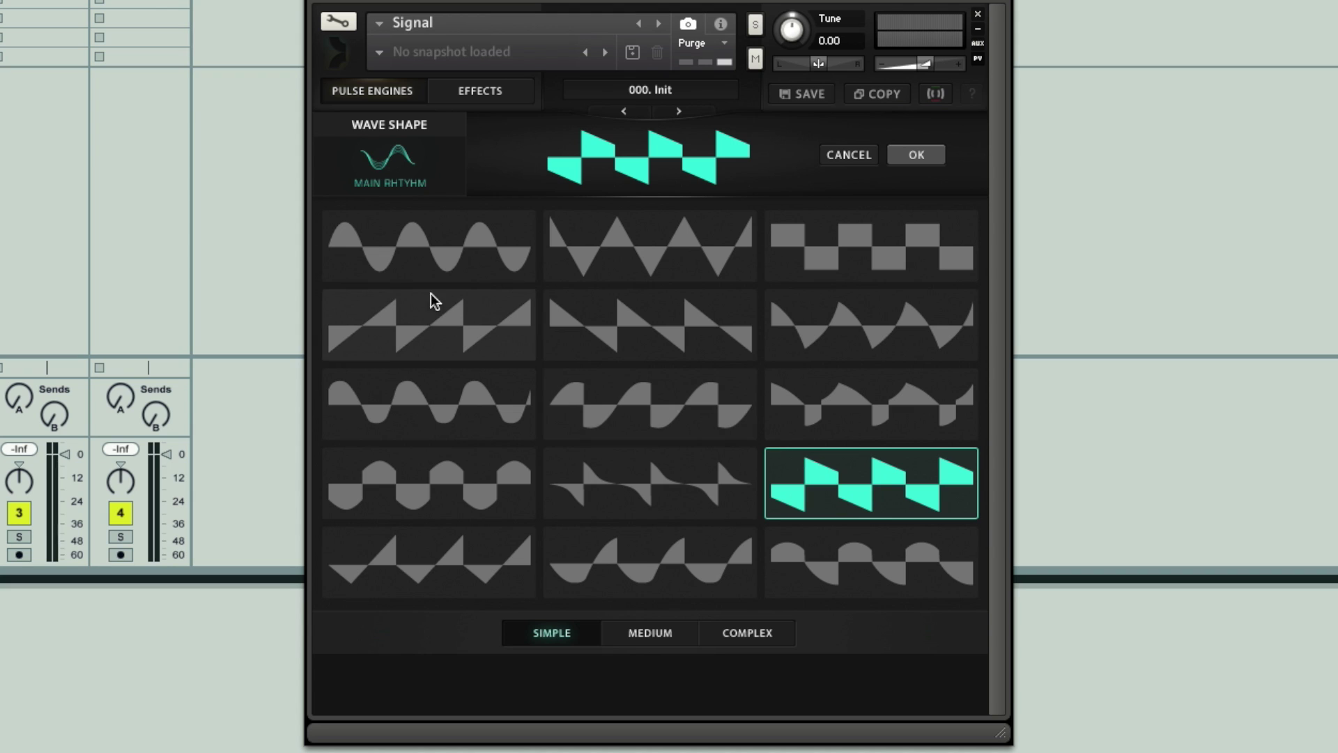
click(917, 154)
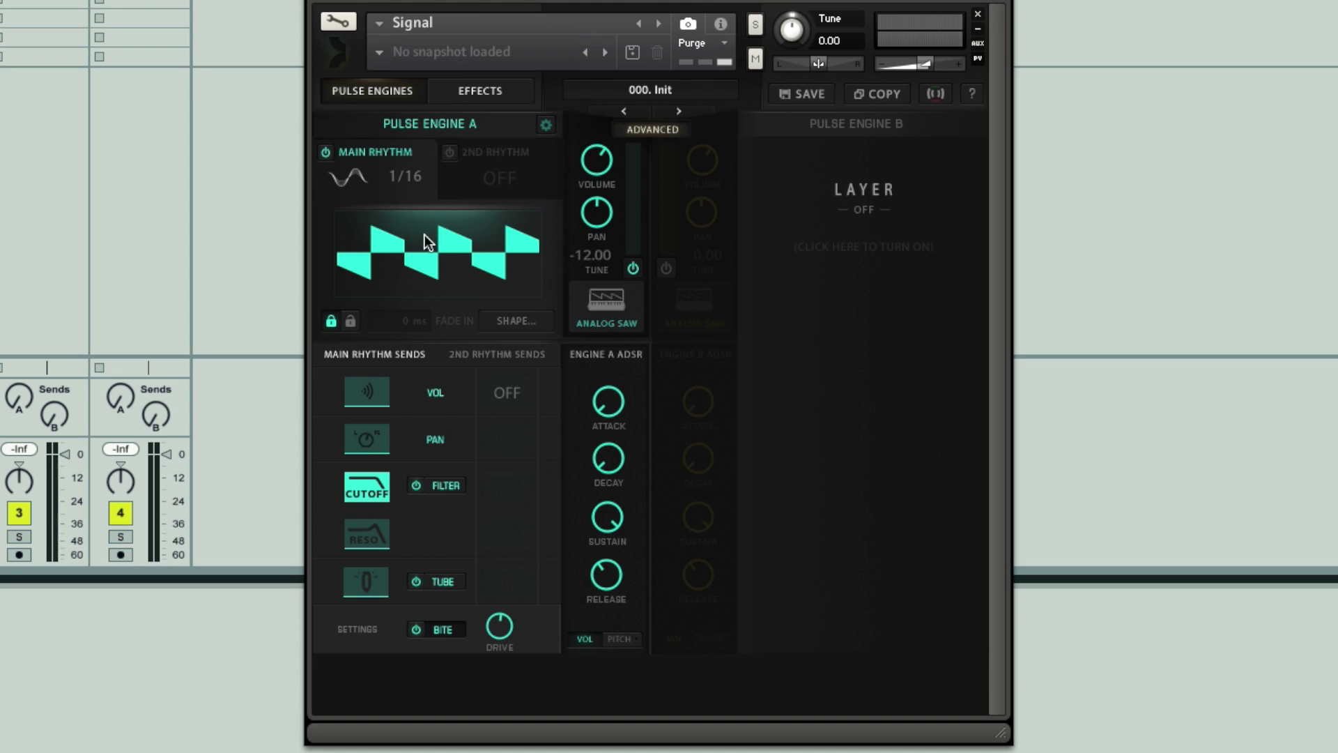
Step: Switch the main rhythm wave to the second lock mode and set its fade-in to 645.4 ms
click(349, 322)
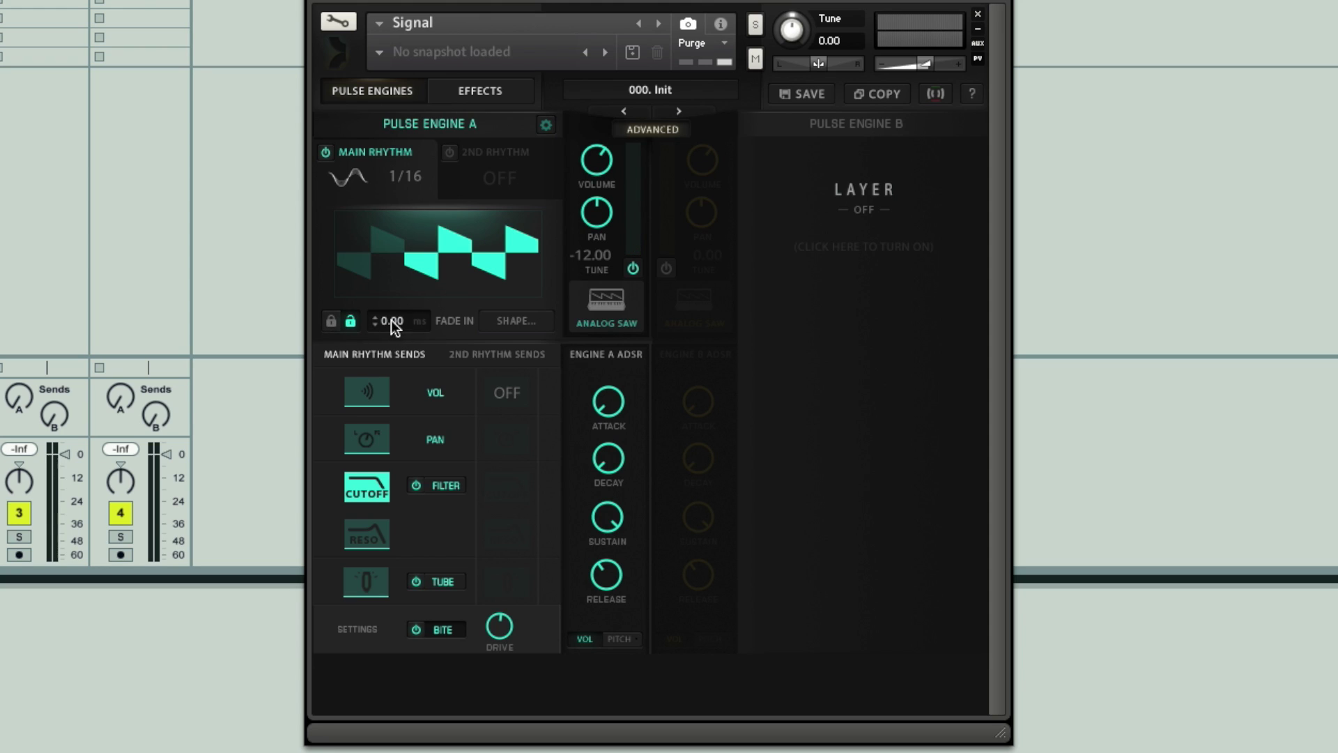
drag(386, 278, 383, 258)
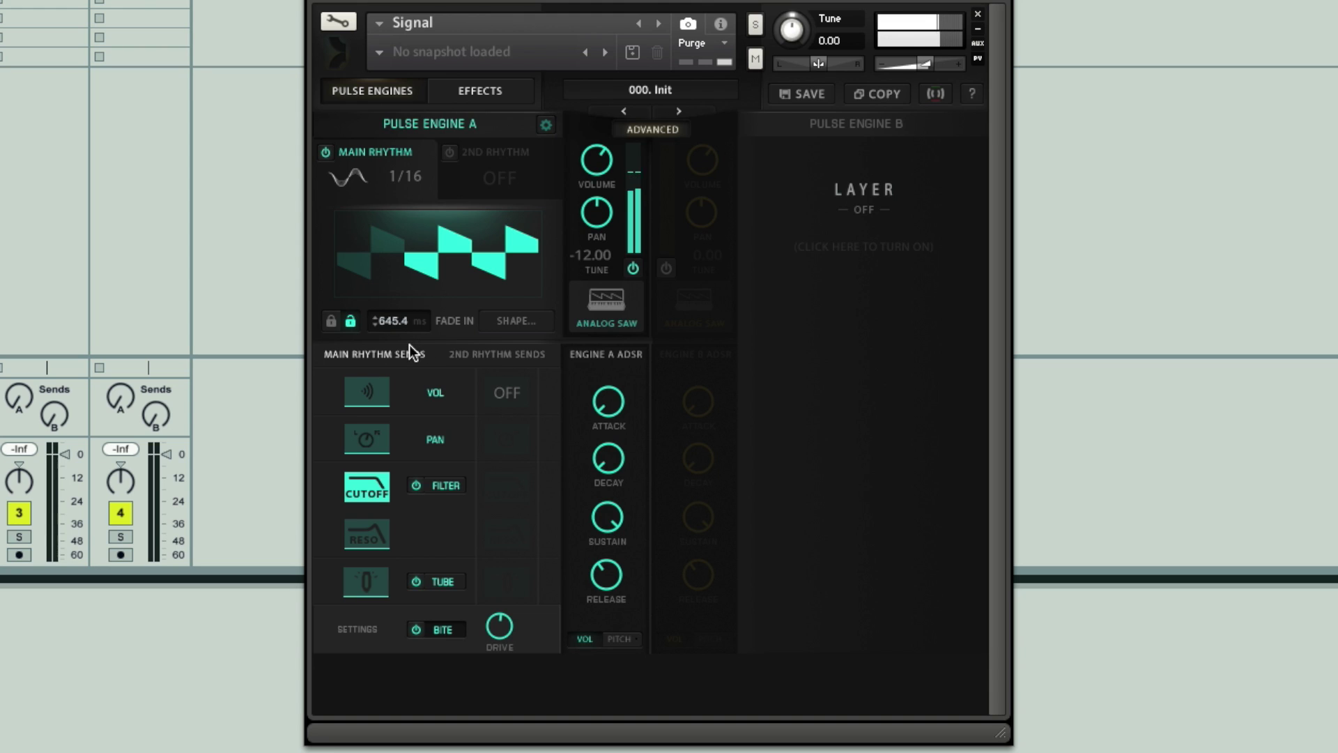
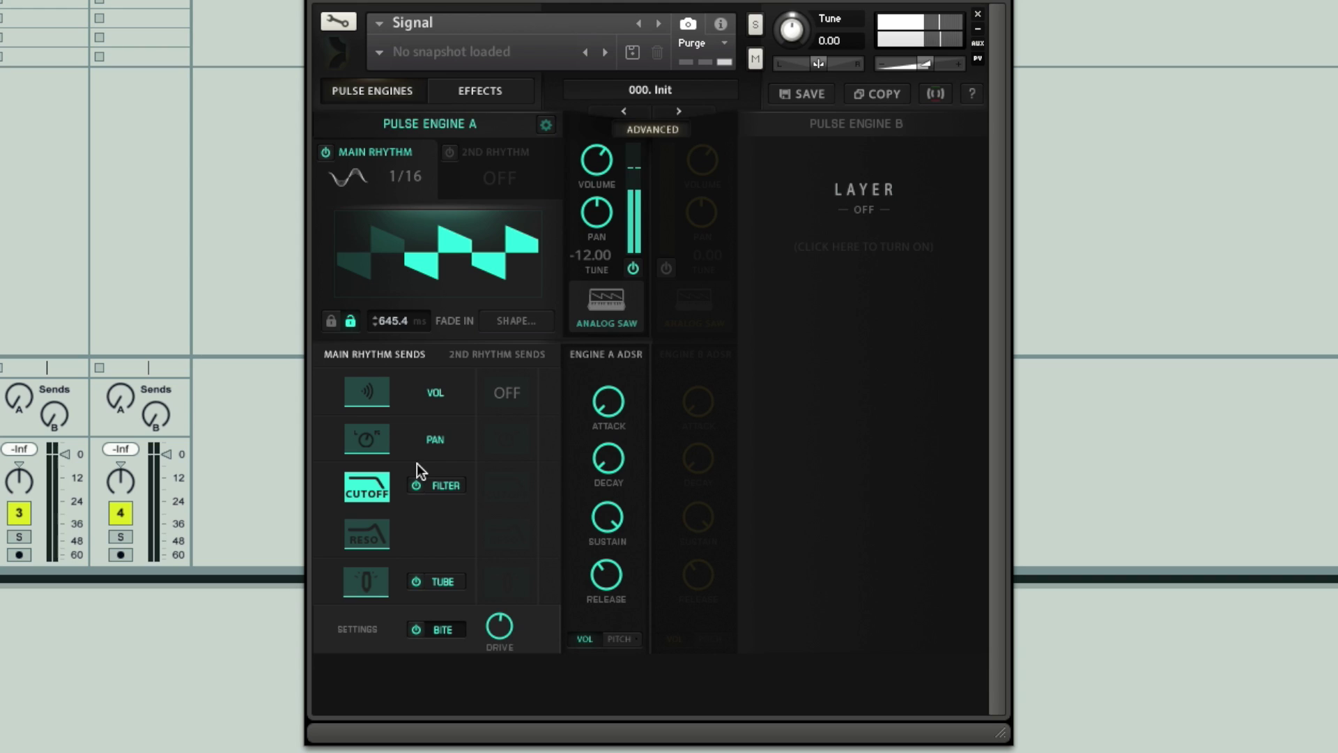
Step: Set the filter's ADSR amount to 75.2 % and switch off engine A's main rhythm
click(447, 484)
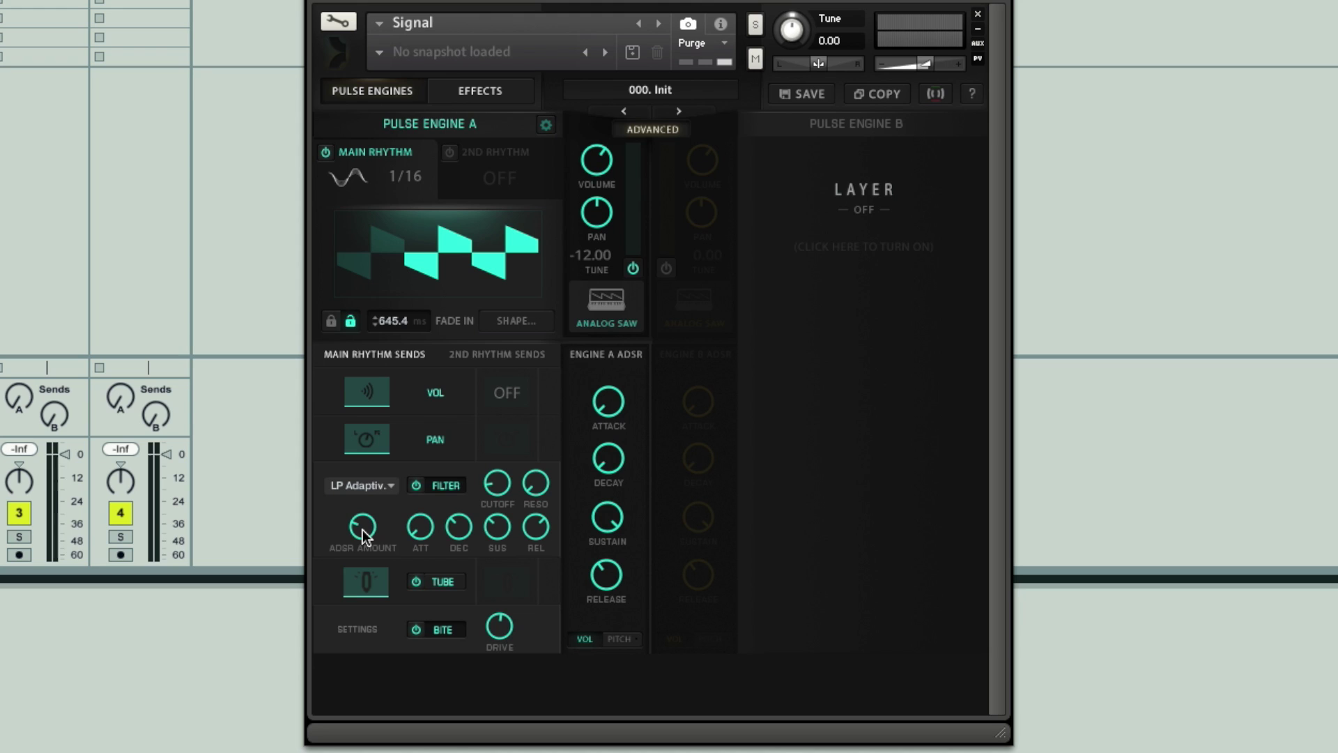
drag(361, 503, 356, 416)
drag(361, 527, 375, 525)
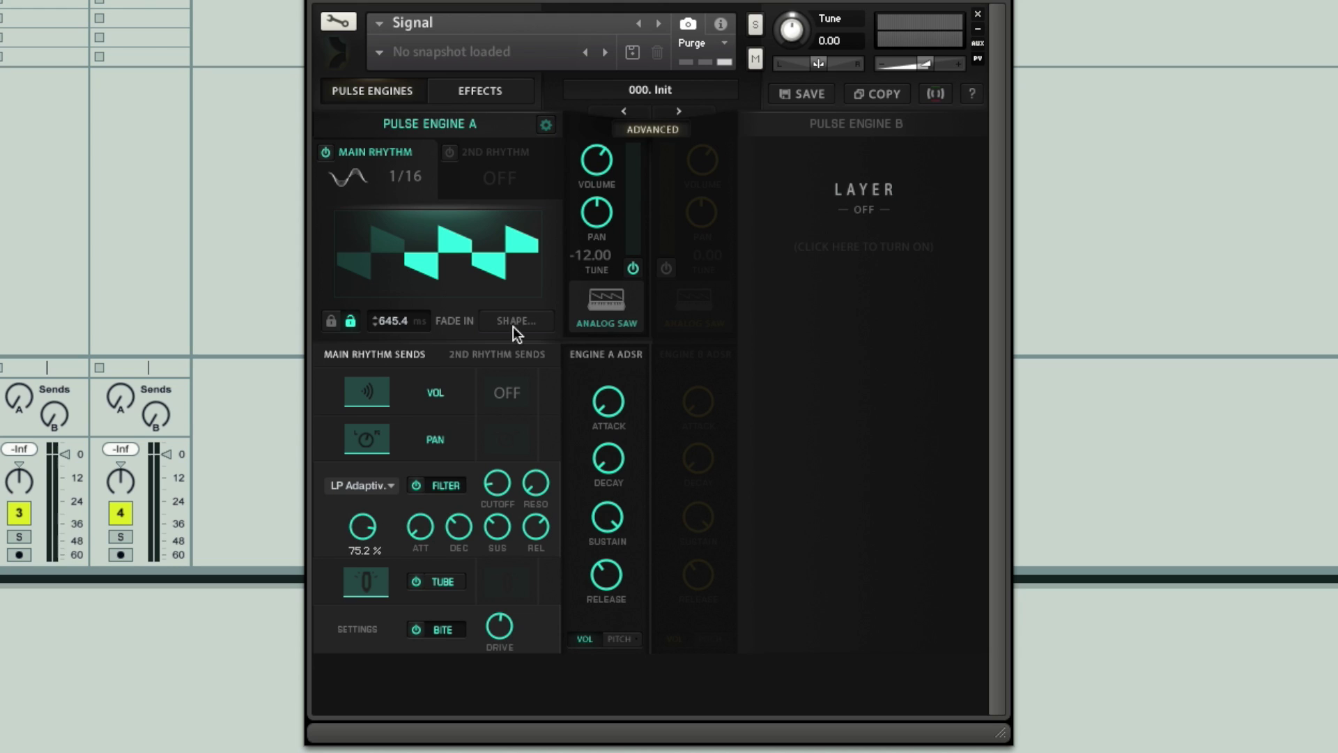
click(325, 151)
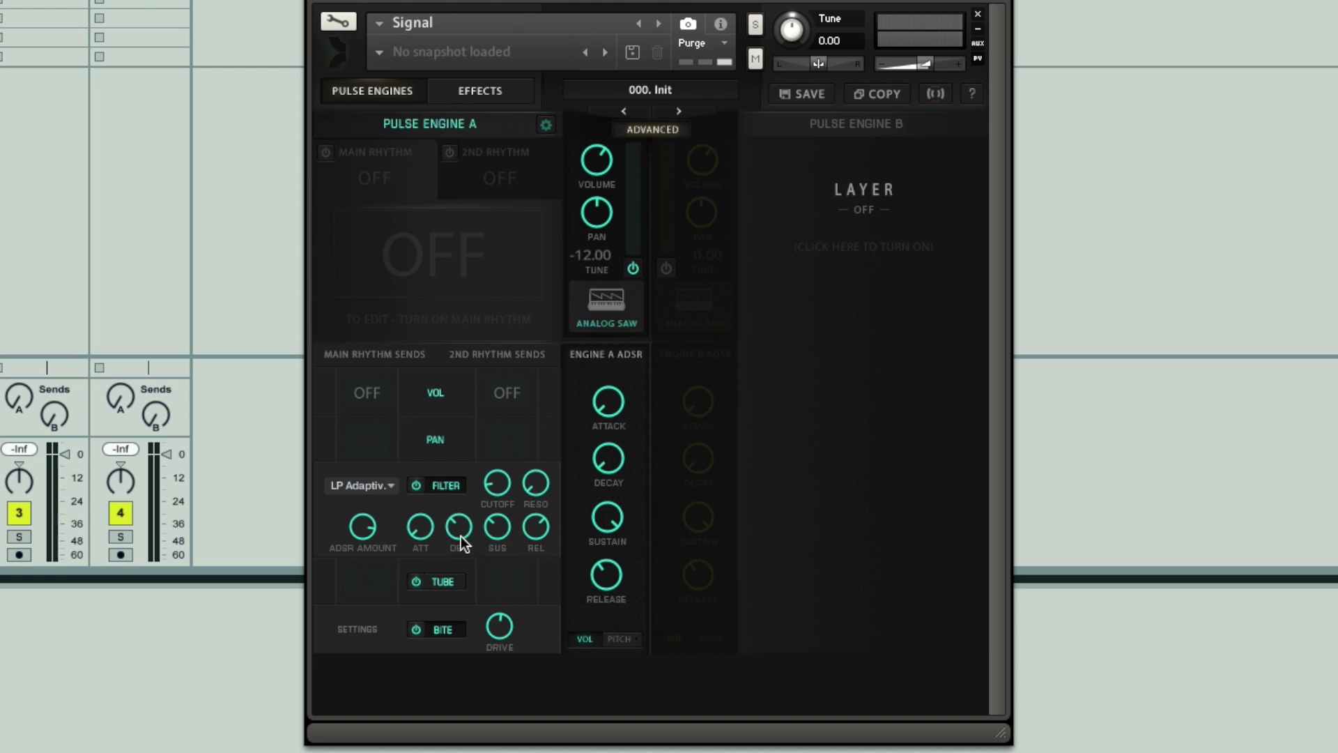
Step: Lower the filter envelope's sustain, fine-tune its ADSR amount and lengthen its decay
drag(499, 558, 492, 629)
drag(370, 528, 364, 526)
drag(458, 528, 458, 524)
drag(461, 528, 441, 479)
Step: Switch engine A's main rhythm on and set its fade-in to 875.6 ms
click(326, 152)
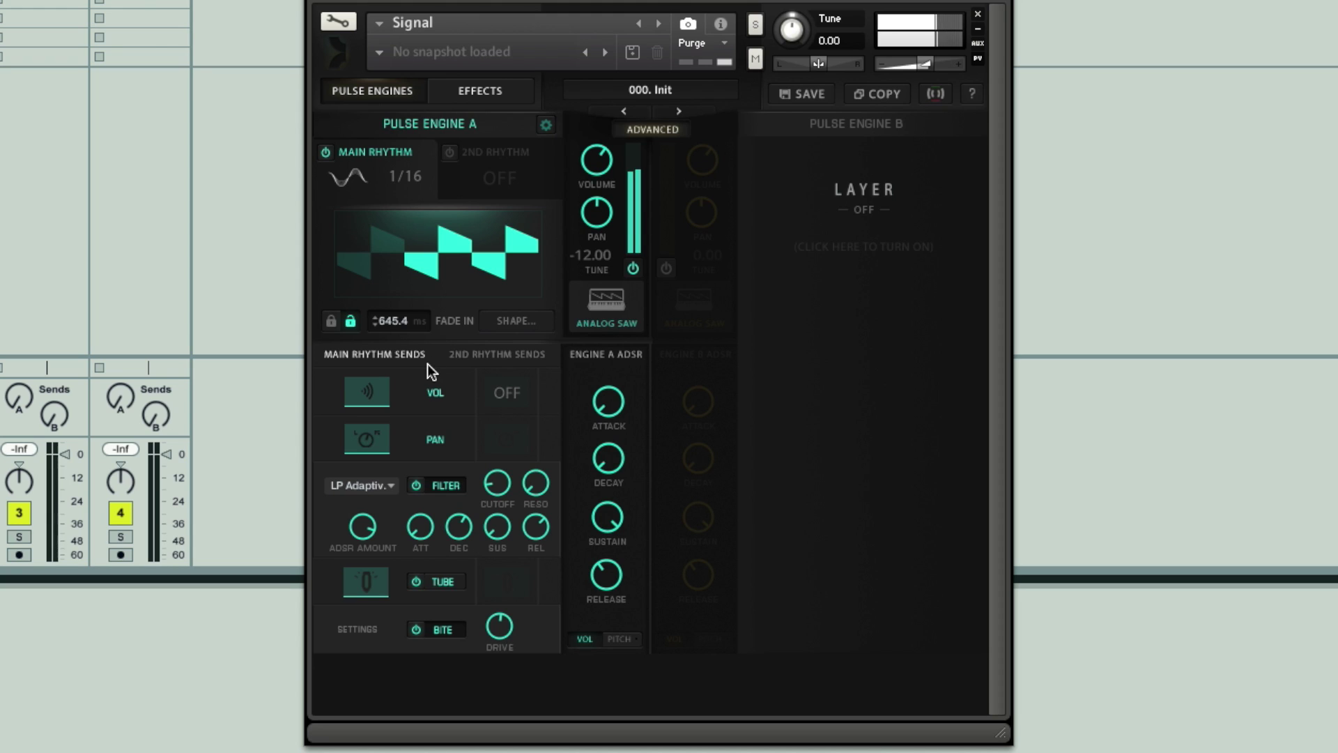
drag(384, 323, 383, 316)
drag(389, 323, 387, 328)
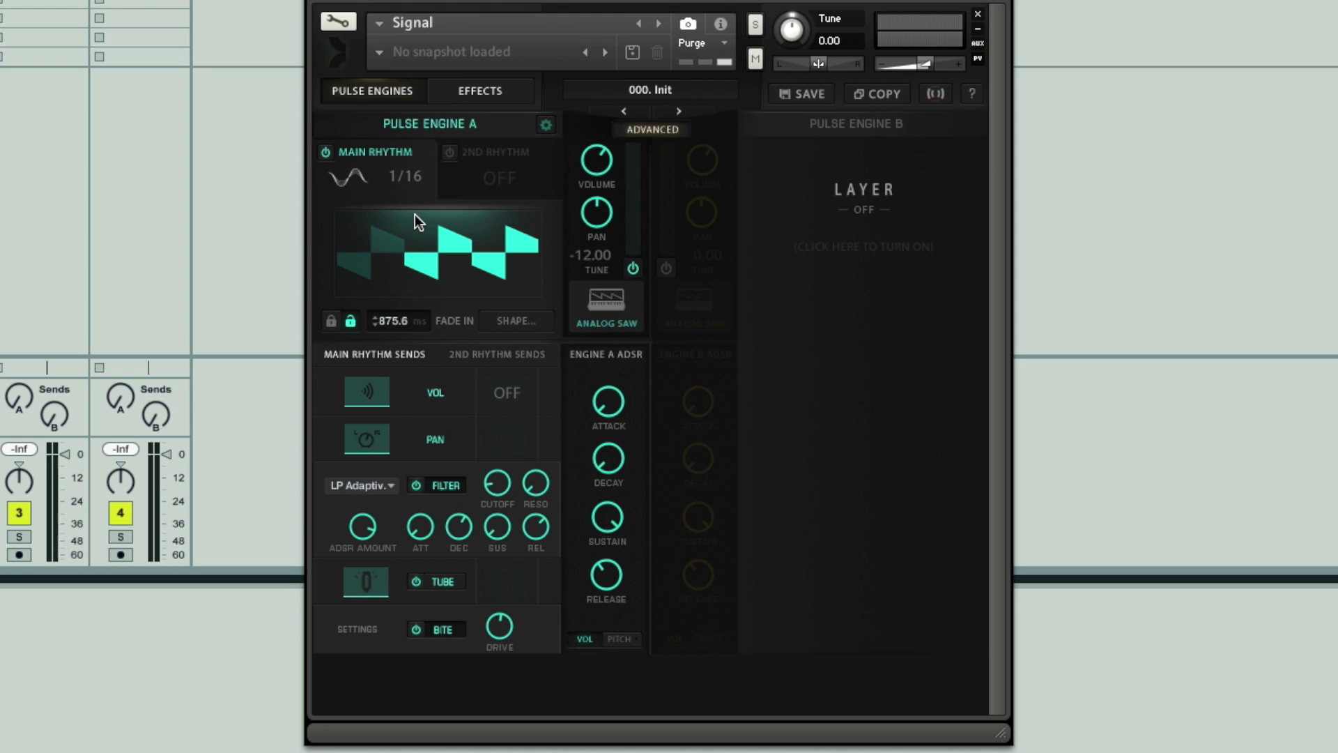
Step: Switch off engine A's Bite, Tube, filter and main rhythm to get the plain saw sound
click(417, 630)
click(416, 579)
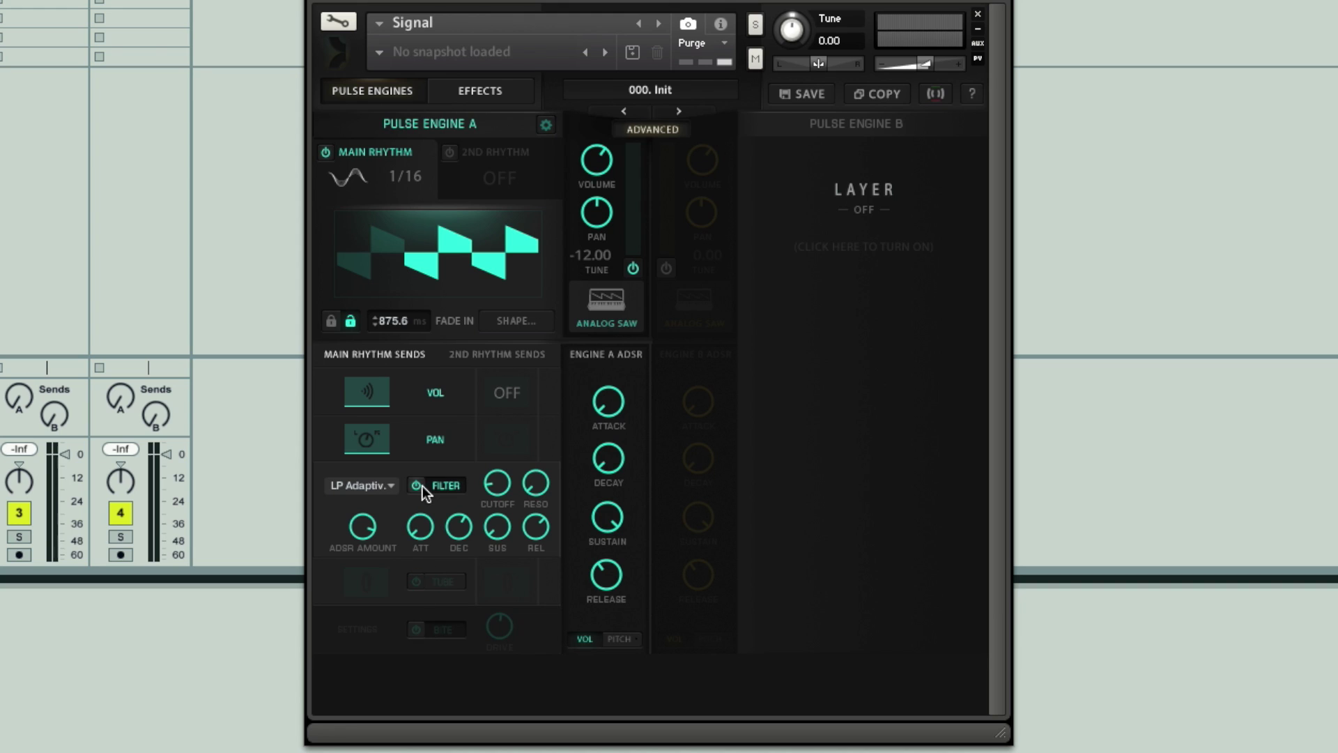
click(421, 485)
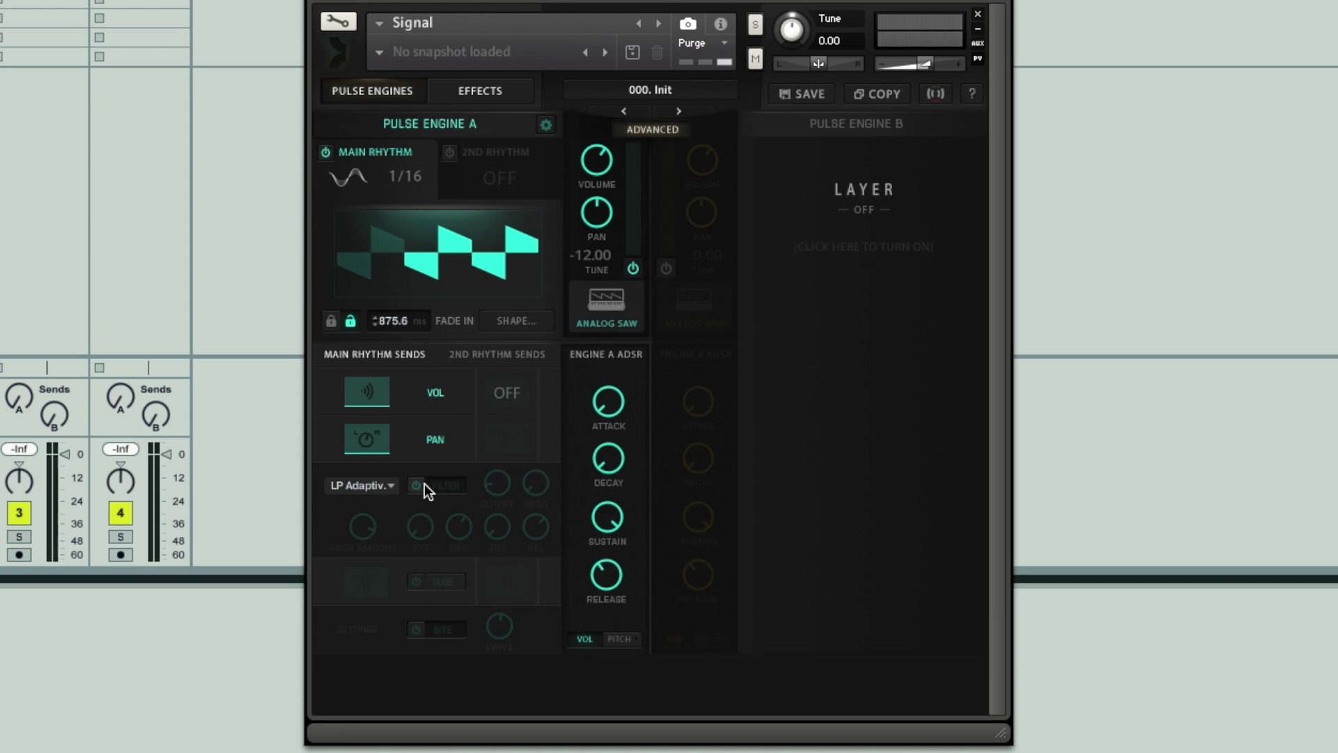
click(326, 152)
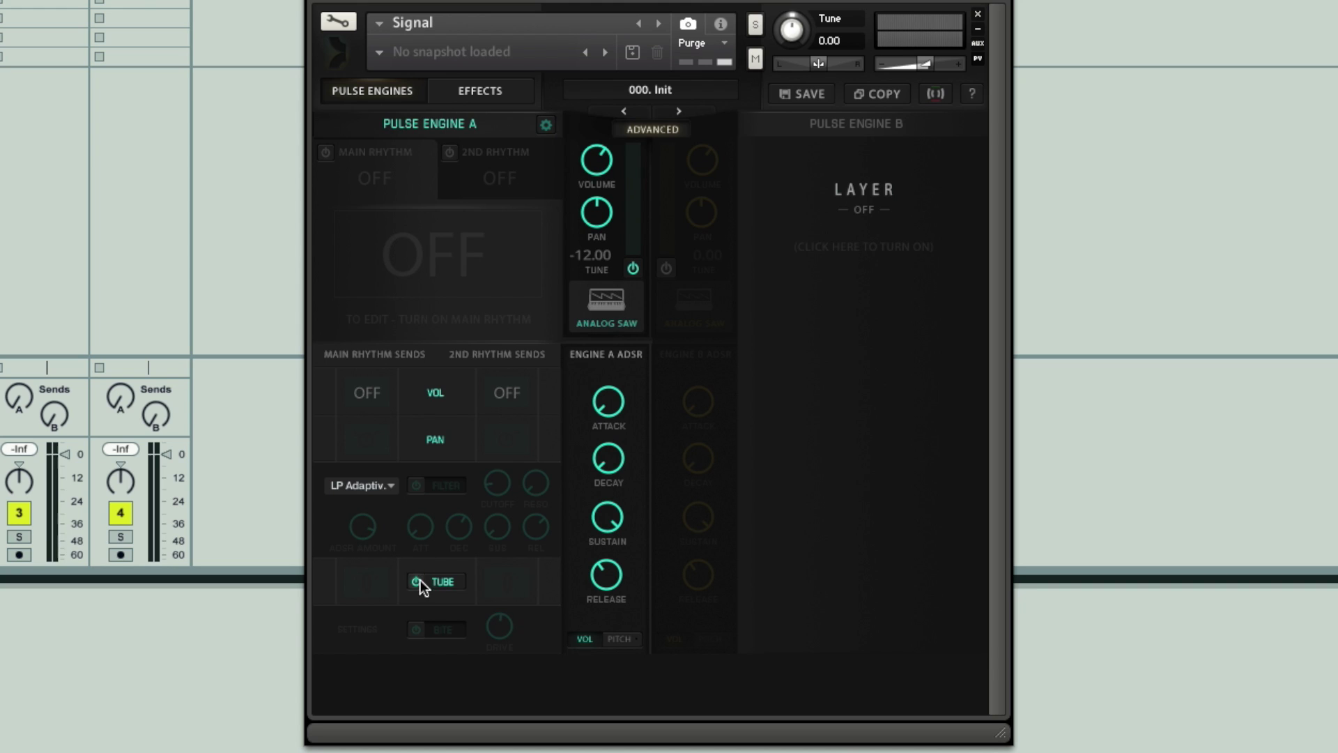
Step: Switch engine A's Tube, Bite and filter back on, leaving the main rhythm off
click(416, 630)
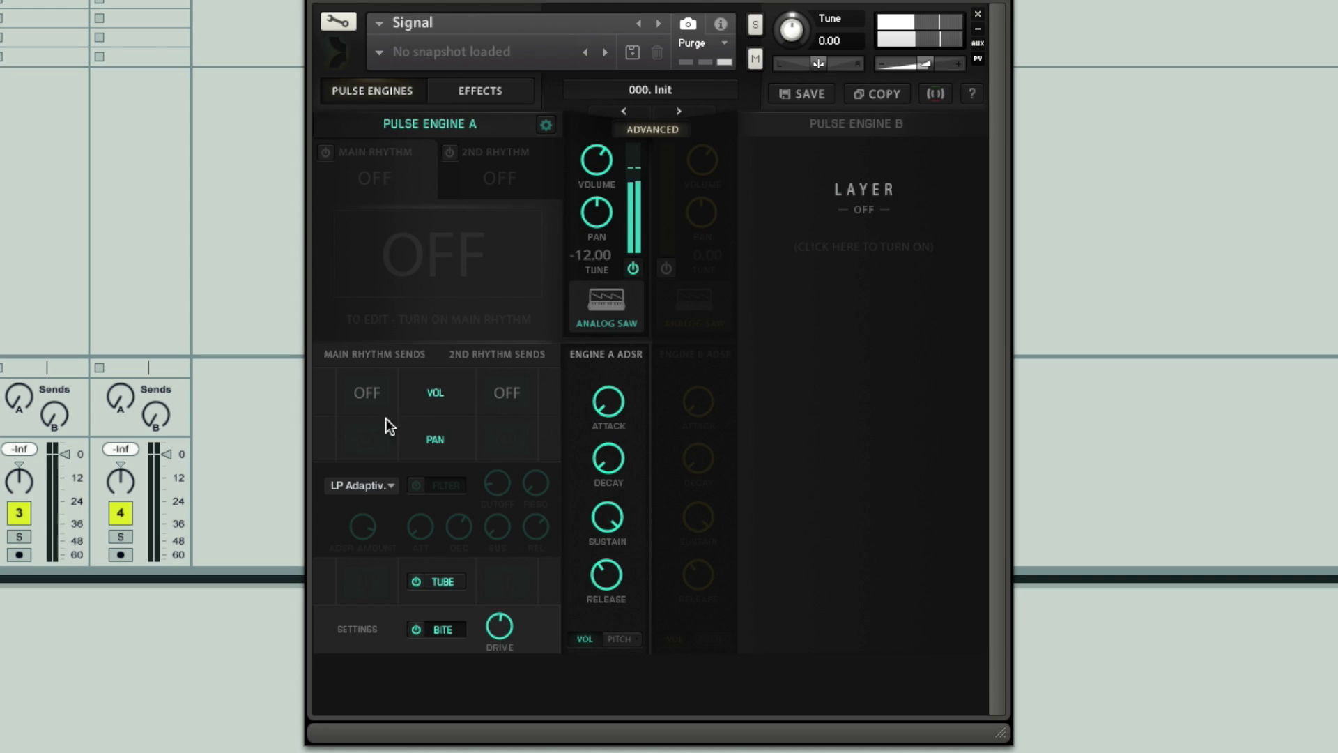
click(418, 486)
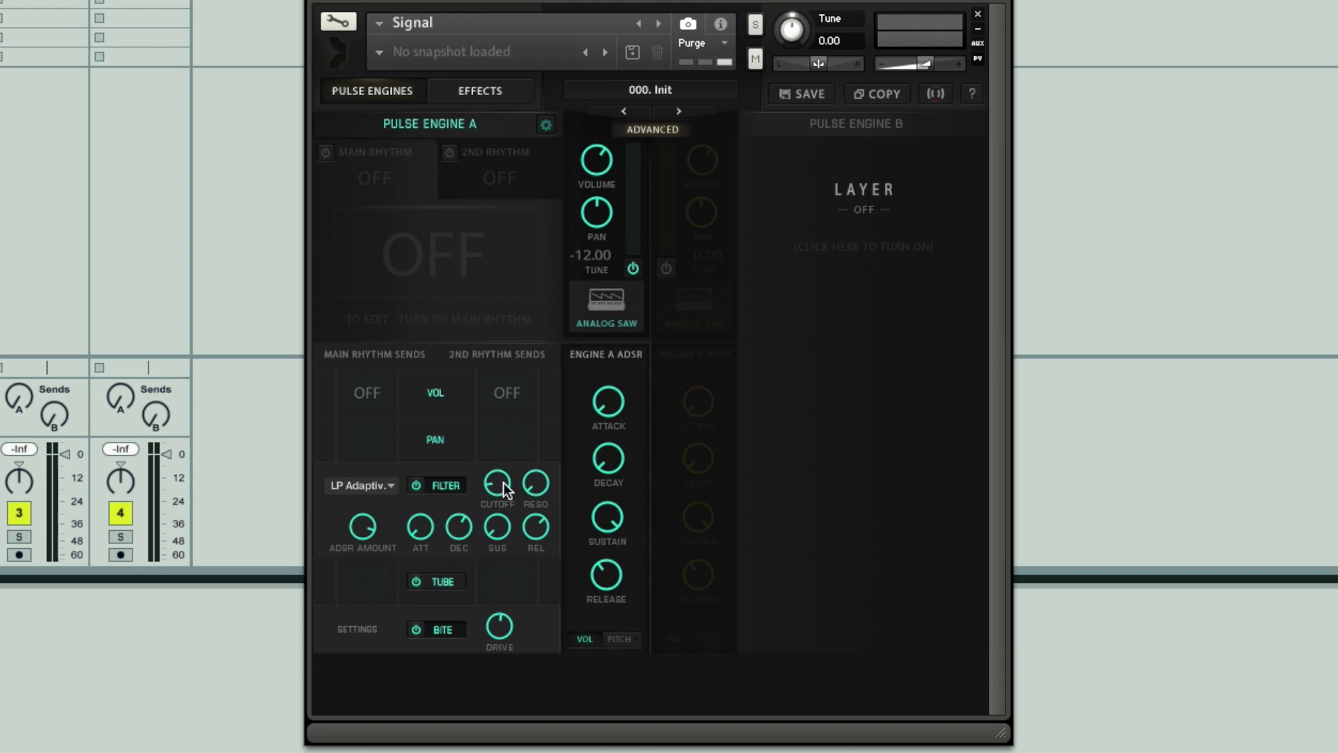
Step: Try the filter with its ADSR amount at minimum while adjusting the cutoff, and restore the ADSR amount
click(369, 526)
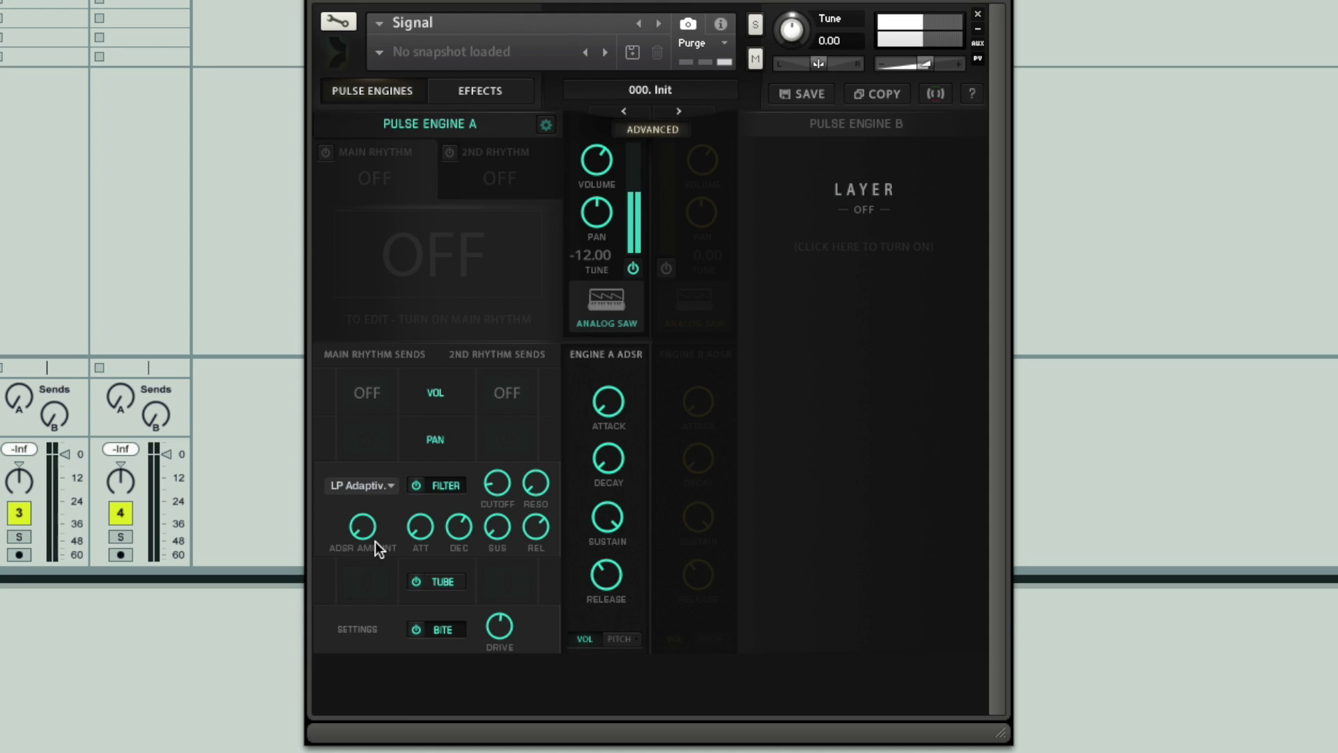
drag(375, 538, 374, 532)
mouse_move(499, 480)
mouse_down()
mouse_move(507, 358)
mouse_move(492, 487)
mouse_up()
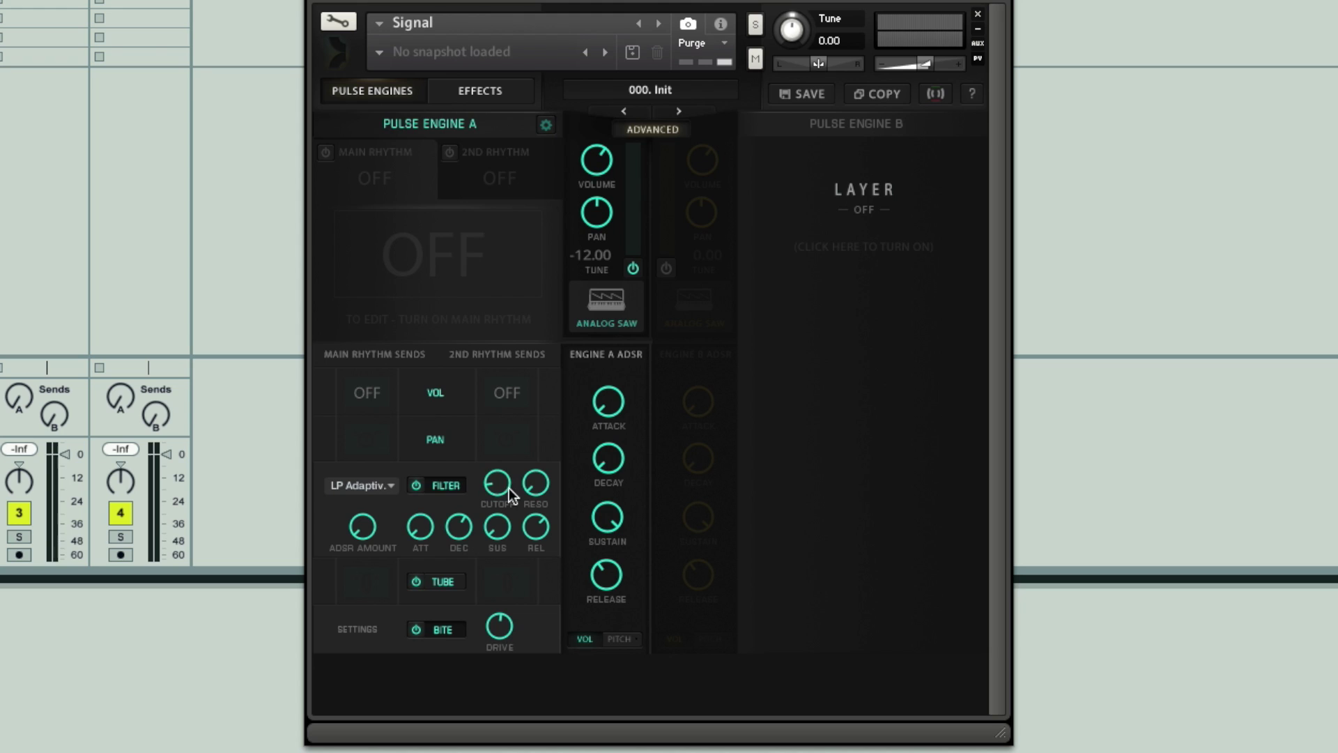
click(362, 529)
Step: Compare the filter's settings view with its rhythm sends view while the main rhythm is off
click(448, 489)
click(435, 488)
click(440, 484)
click(439, 483)
click(441, 482)
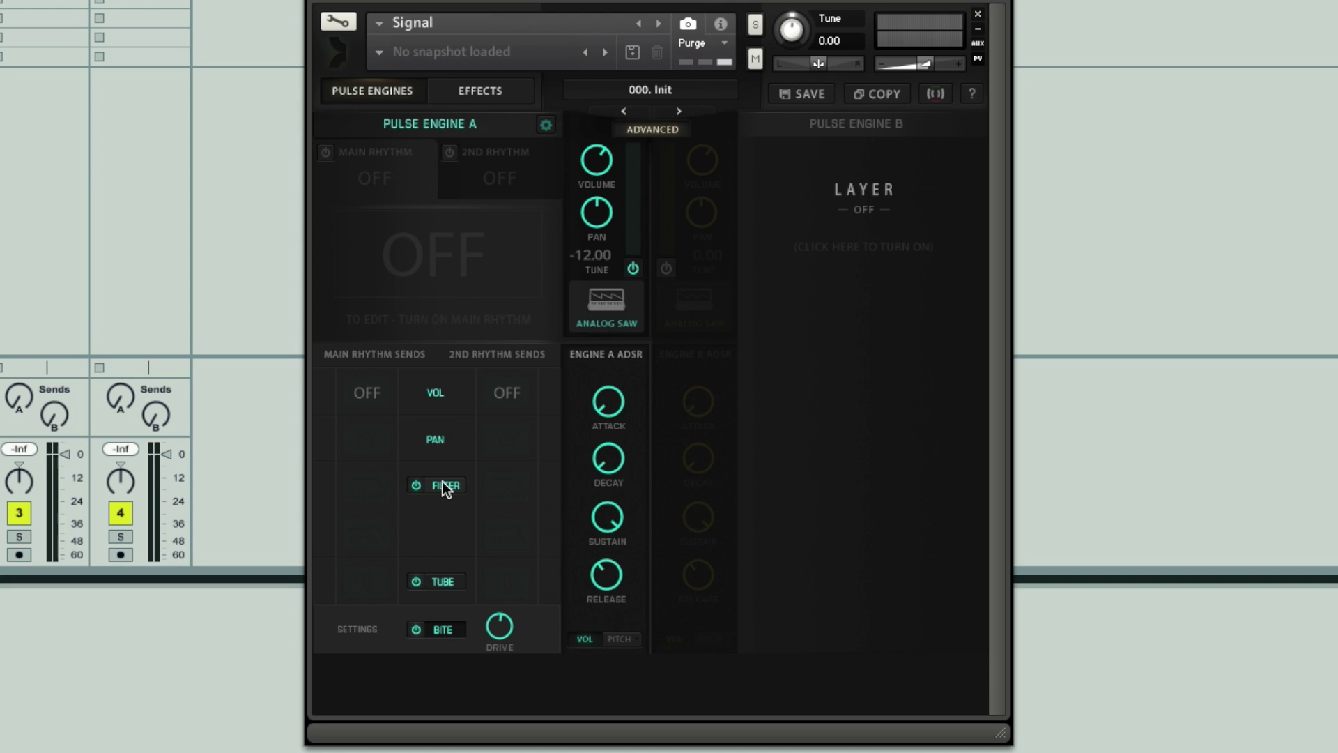
click(440, 482)
click(437, 483)
click(419, 487)
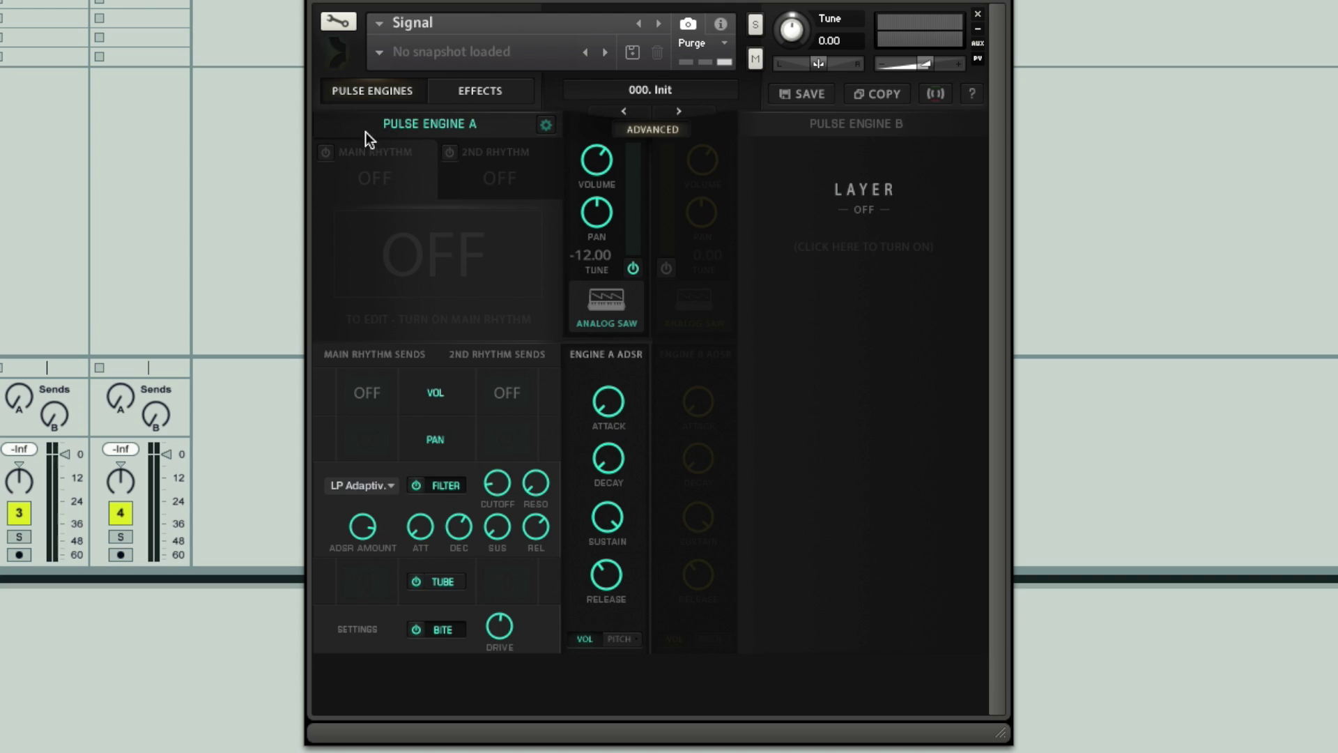
Step: Switch the main rhythm back on and show the filter's cutoff and resonance sends
click(327, 151)
click(448, 487)
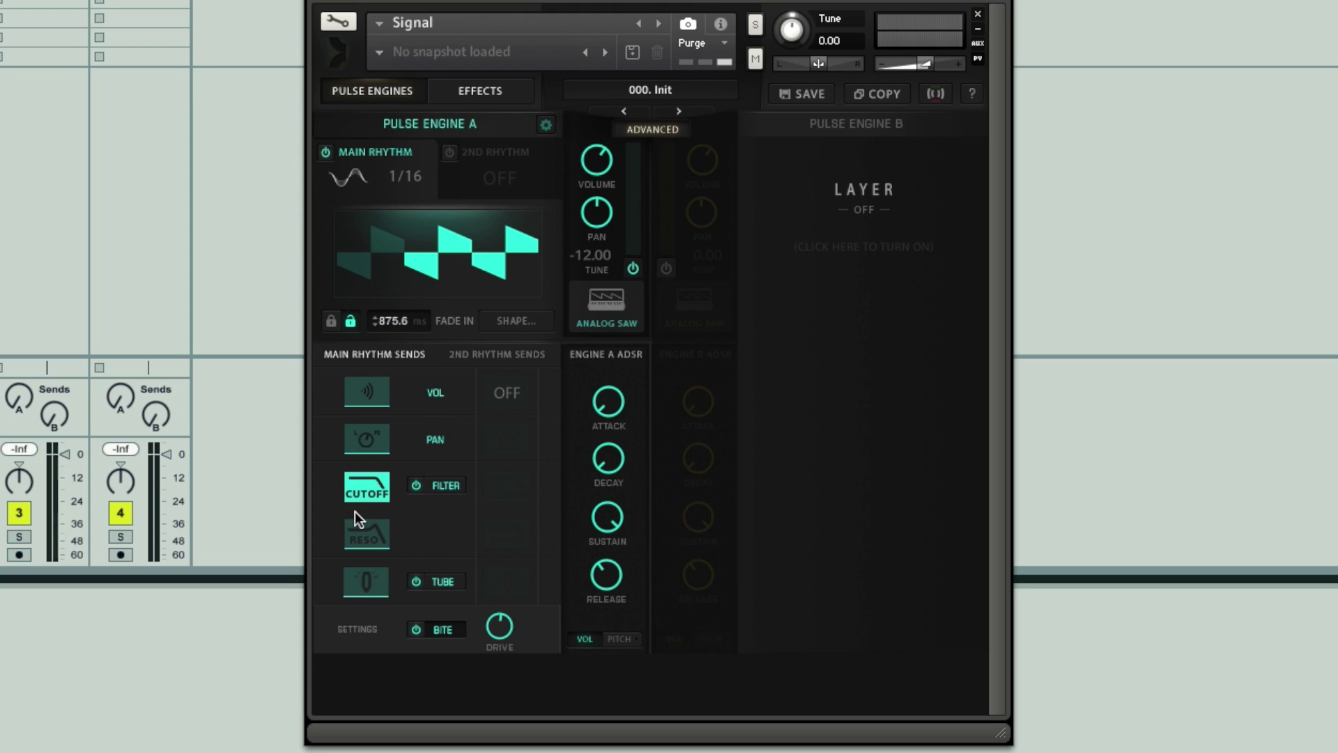